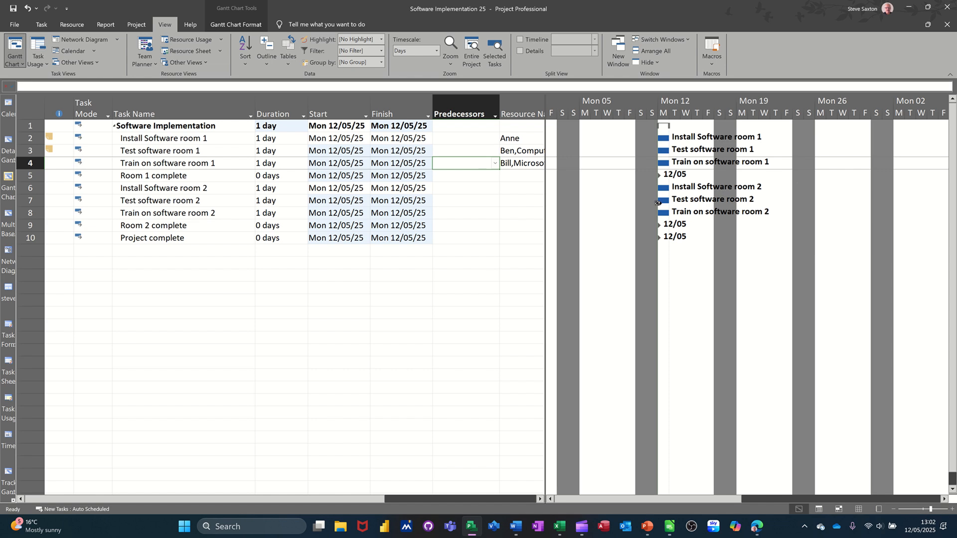
Step: Link tasks 2 to 10, from Install Software room 1 through Project complete, in one continuous sequence
{"action": "left_click_drag", "start_coordinate": [165, 140], "coordinate": [170, 234]}
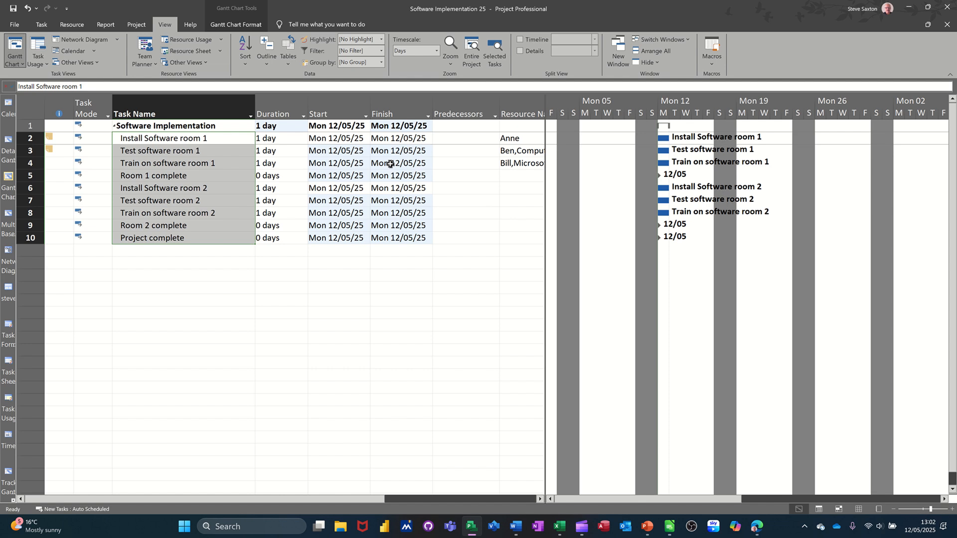
{"action": "left_click", "coordinate": [457, 153]}
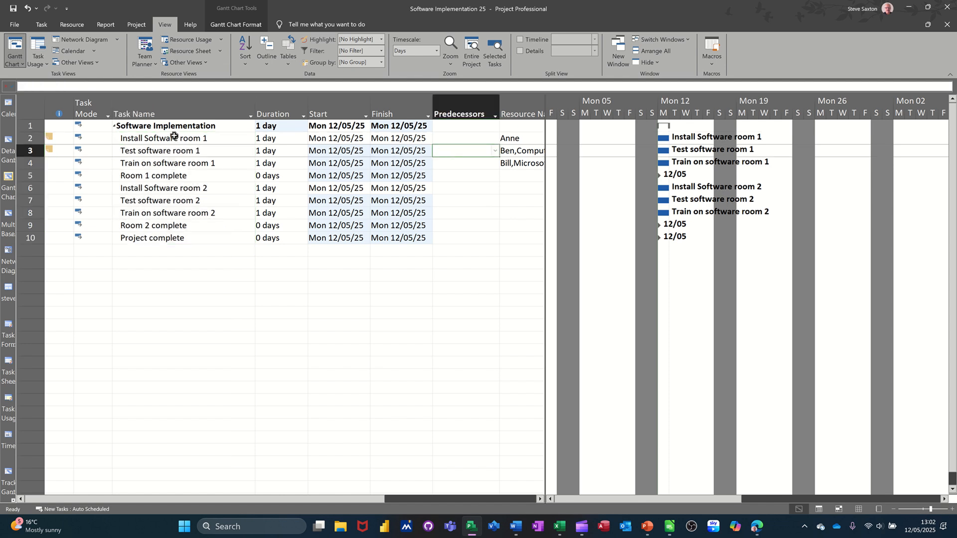
{"action": "left_click_drag", "start_coordinate": [175, 133], "coordinate": [175, 240]}
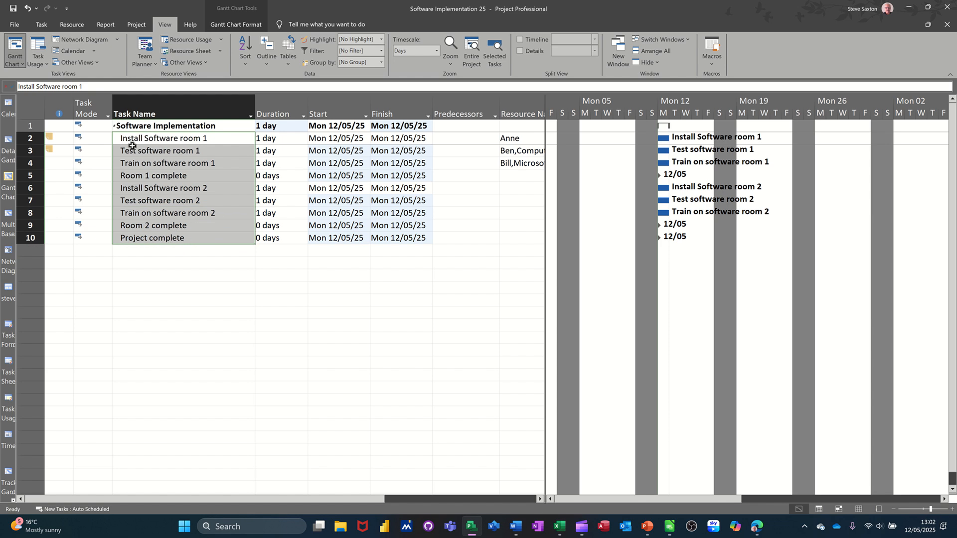
{"action": "left_click", "coordinate": [41, 24]}
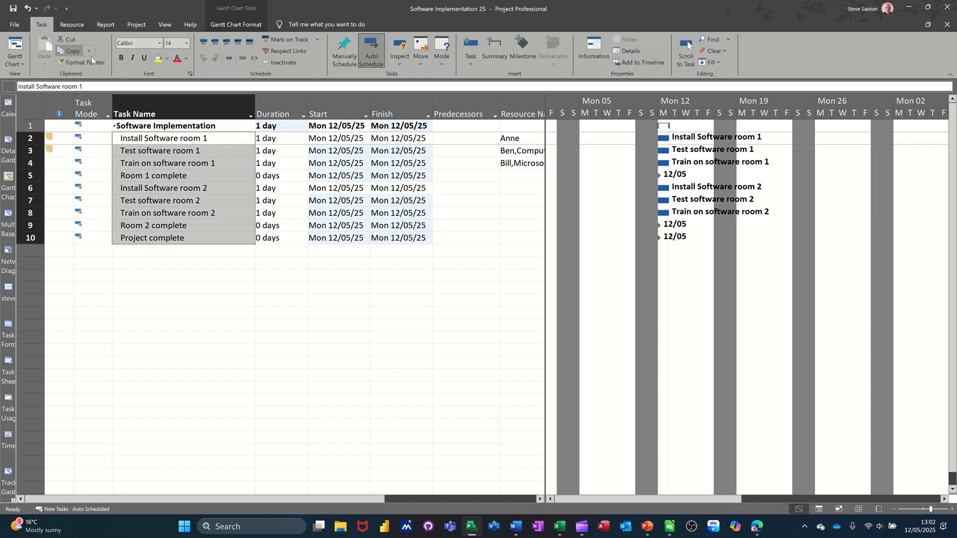
{"action": "left_click", "coordinate": [244, 61]}
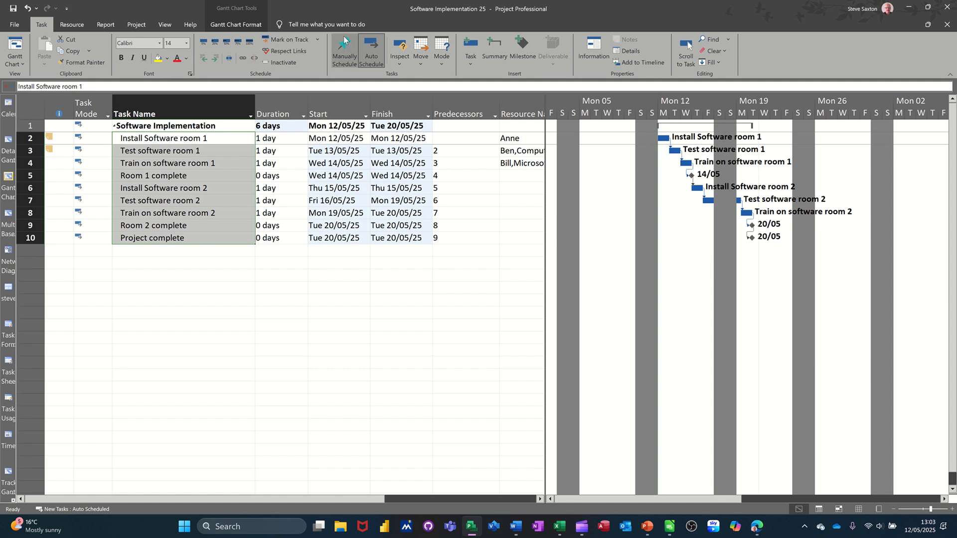
Step: Highlight the critical tasks on the Gantt chart, and turn the highlighting off again
{"action": "left_click", "coordinate": [231, 23]}
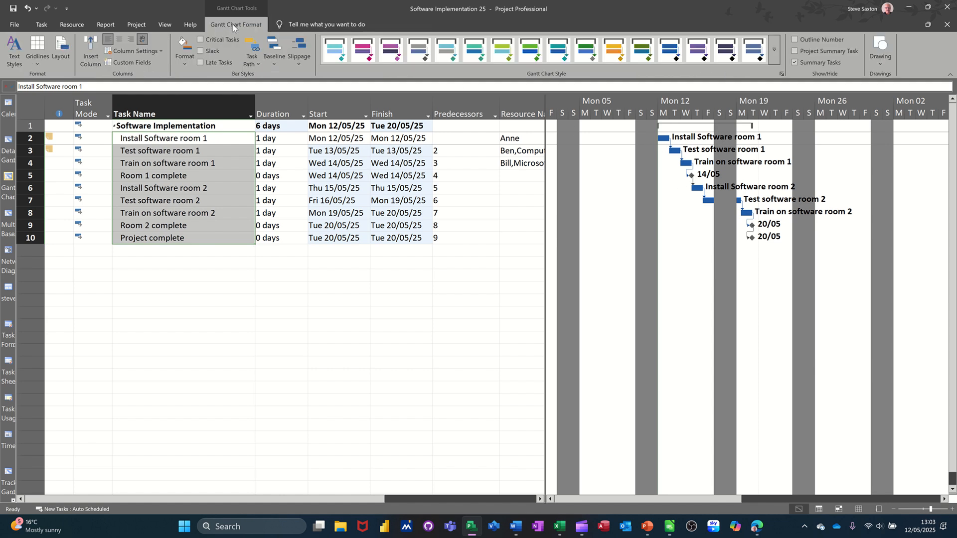
{"action": "left_click", "coordinate": [200, 39]}
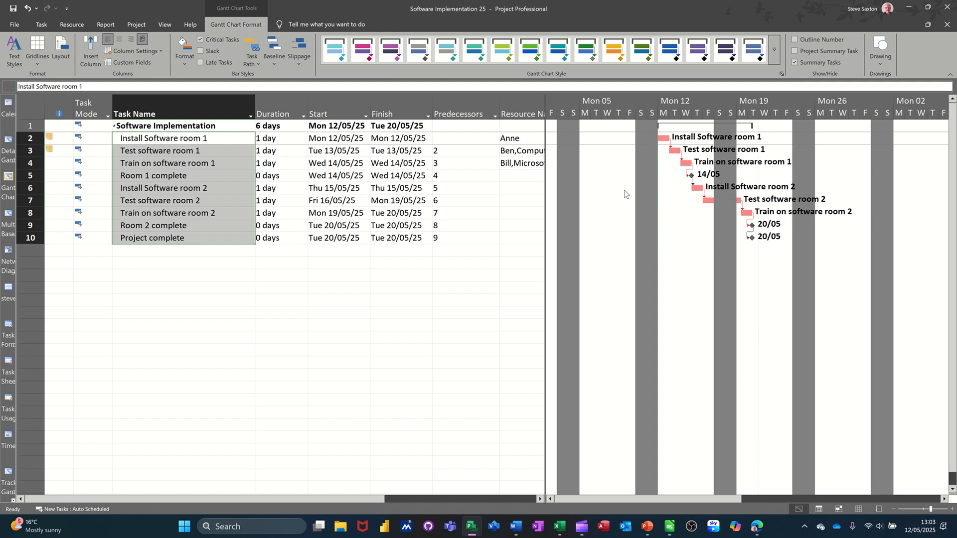
{"action": "left_click", "coordinate": [199, 40]}
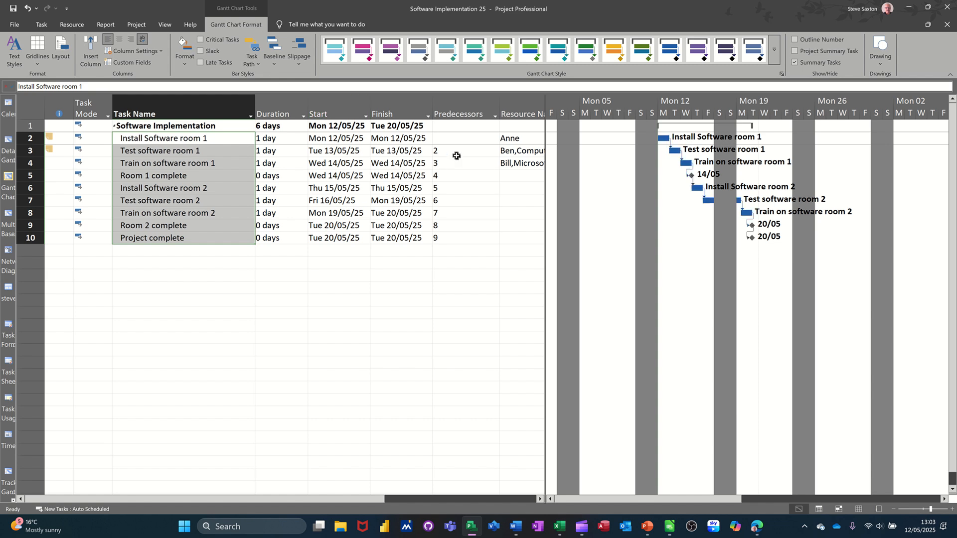
Step: Clear the predecessors of tasks 3 to 10
{"action": "left_click_drag", "start_coordinate": [456, 155], "coordinate": [459, 233]}
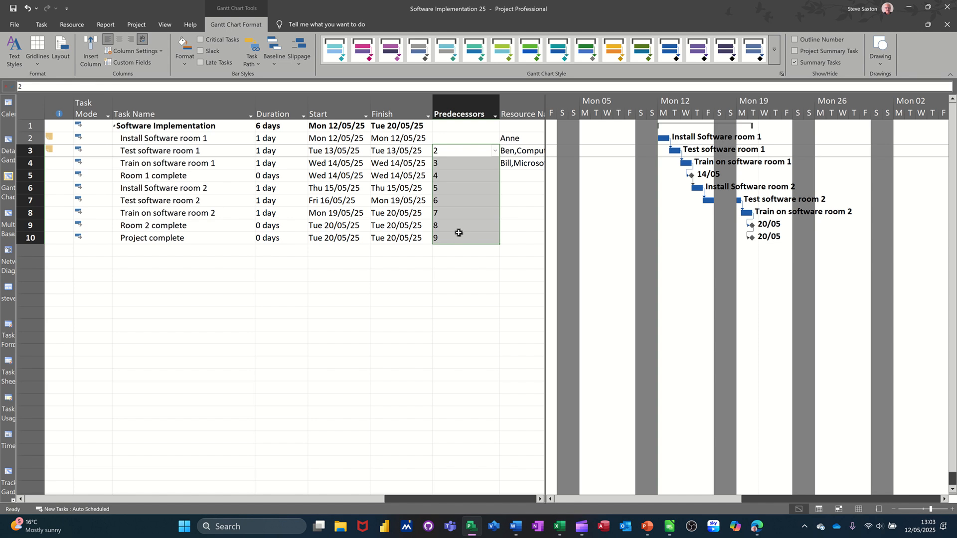
{"action": "key", "text": "Delete"}
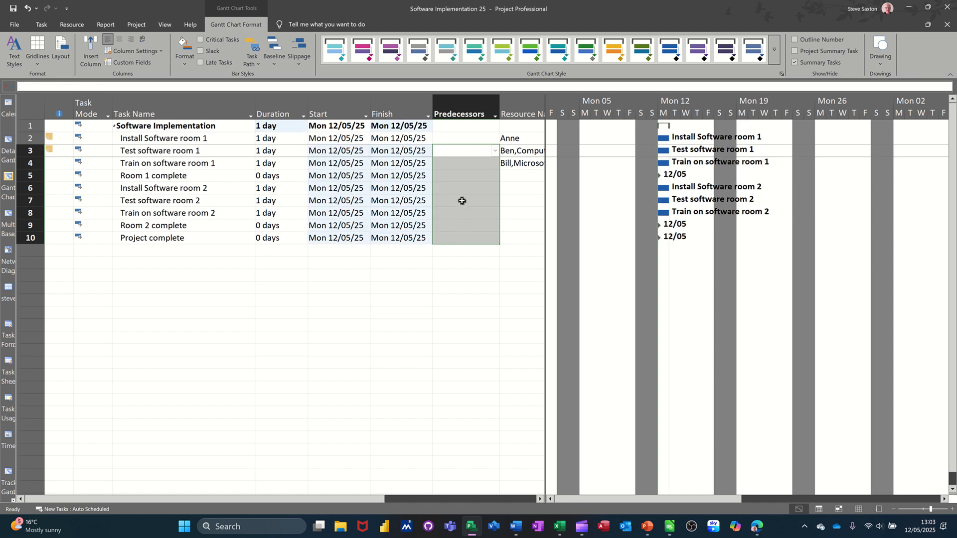
Step: Set the predecessors for room 1: 2 for Test software, 3 for Train on software and 4 for Room 1 complete
{"action": "left_click", "coordinate": [448, 150]}
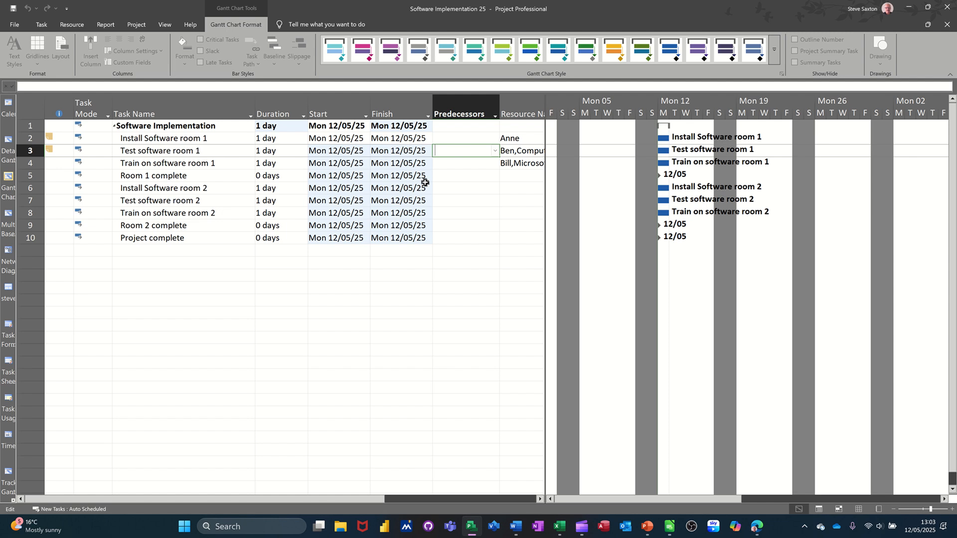
{"action": "type", "text": "2"}
{"action": "left_click", "coordinate": [455, 165]}
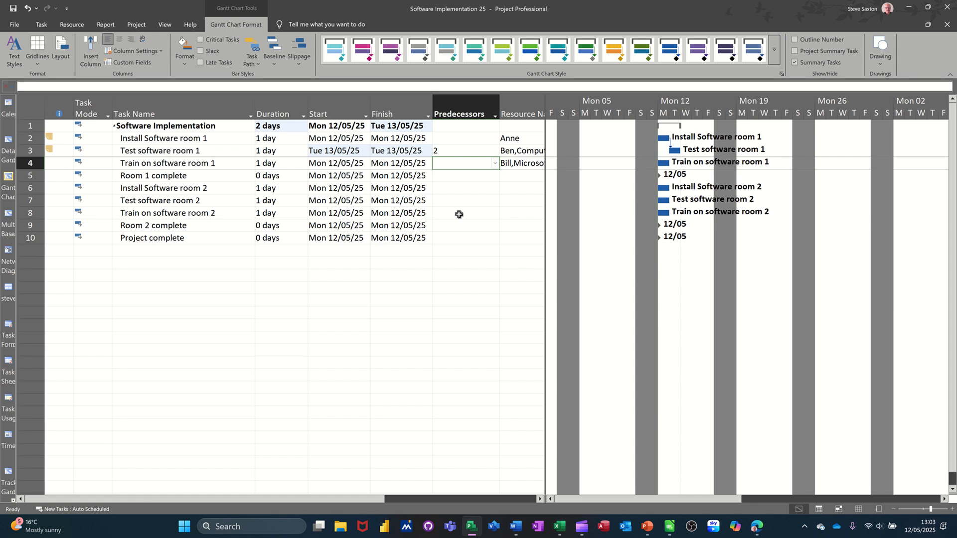
{"action": "type", "text": "3"}
{"action": "key", "text": "Return"}
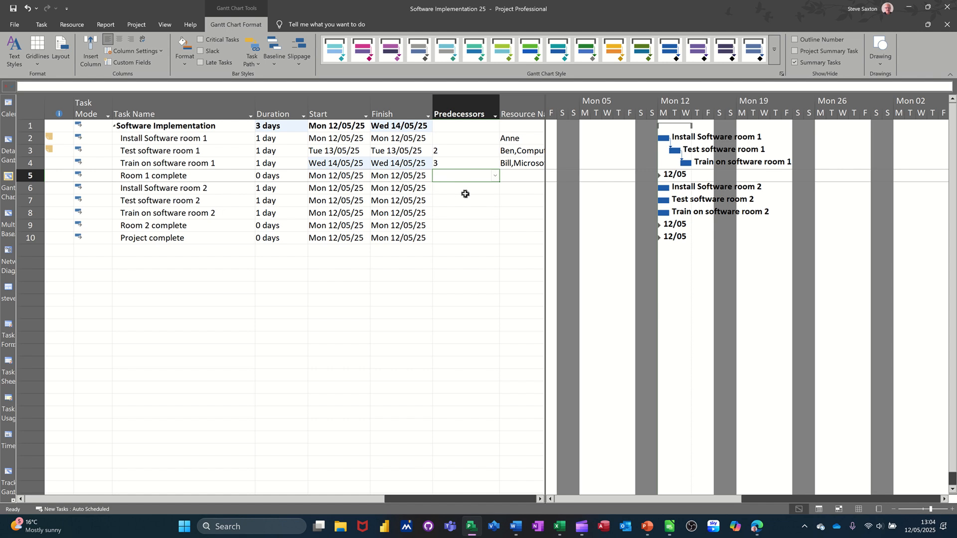
{"action": "type", "text": "4"}
{"action": "key", "text": "Return"}
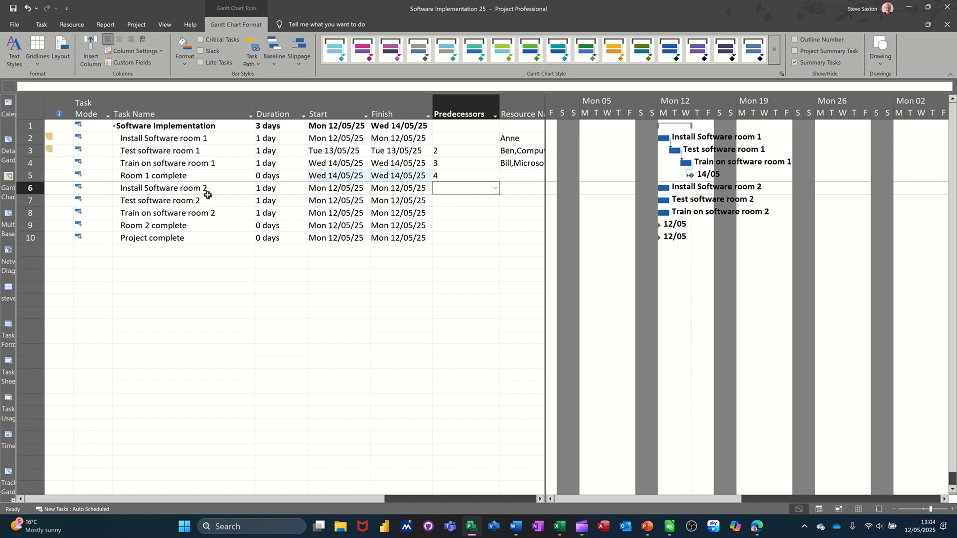
{"action": "left_click", "coordinate": [191, 180]}
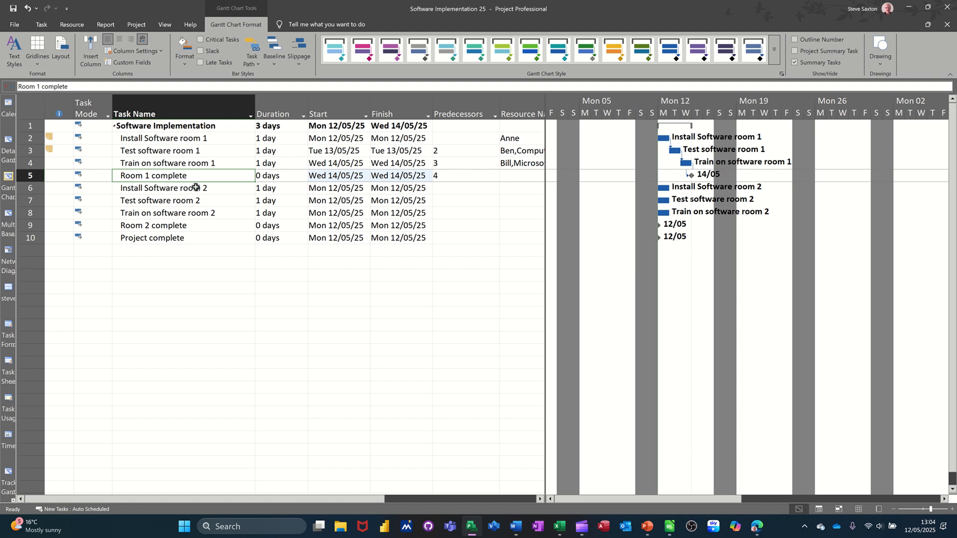
{"action": "left_click", "coordinate": [206, 200]}
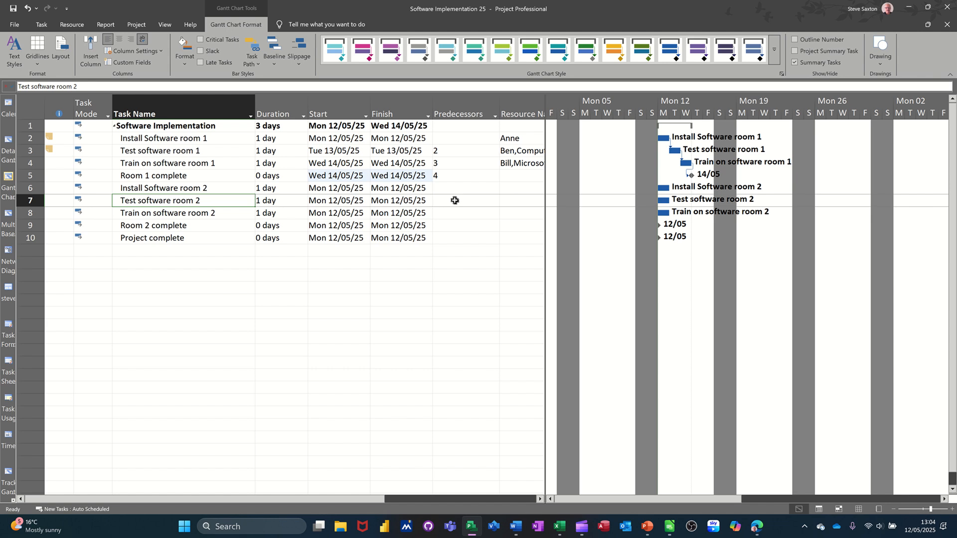
{"action": "type", "text": "5"}
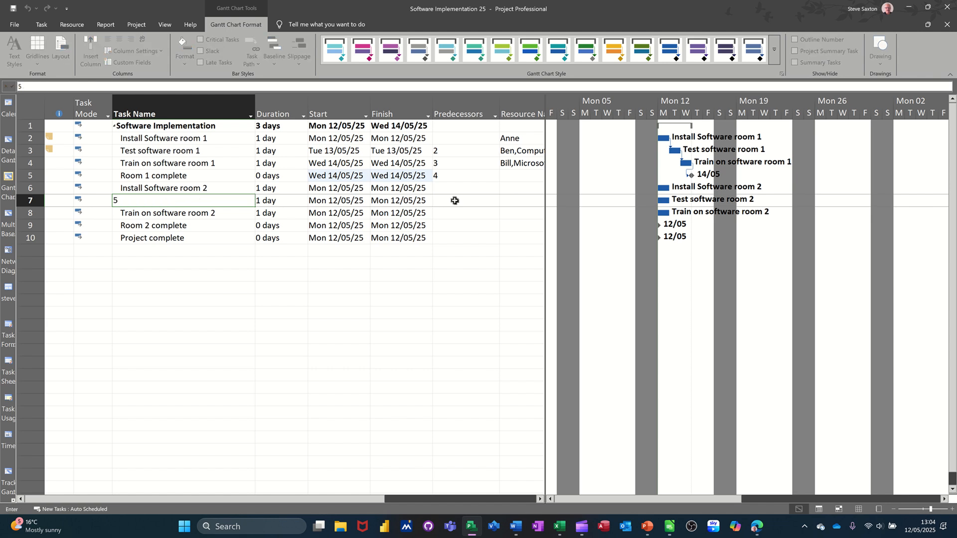
{"action": "left_click", "coordinate": [149, 227]}
{"action": "key", "text": "ctrl+z"}
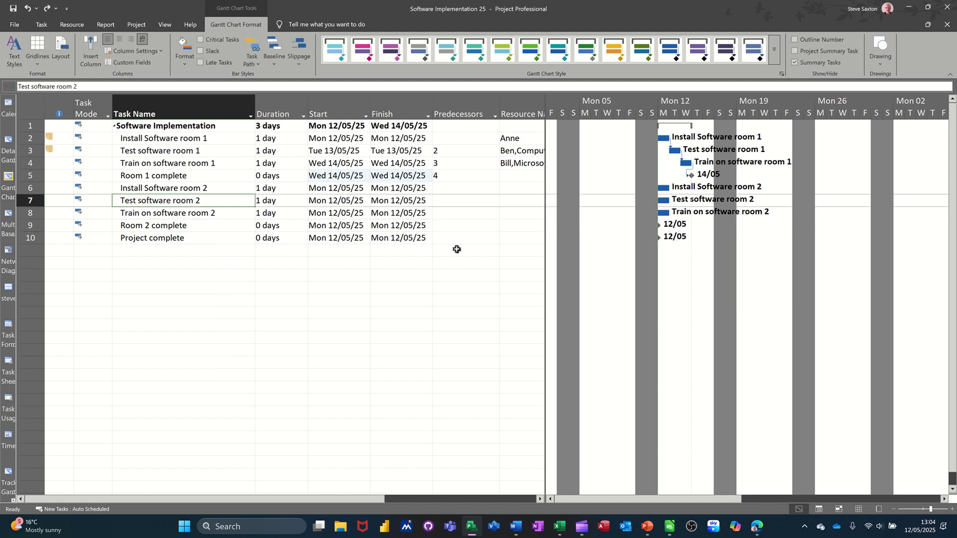
Step: Set the predecessors for room 2: 6 for Test software, 7 for Train on software and 8 for Room 2 complete
{"action": "left_click", "coordinate": [467, 202]}
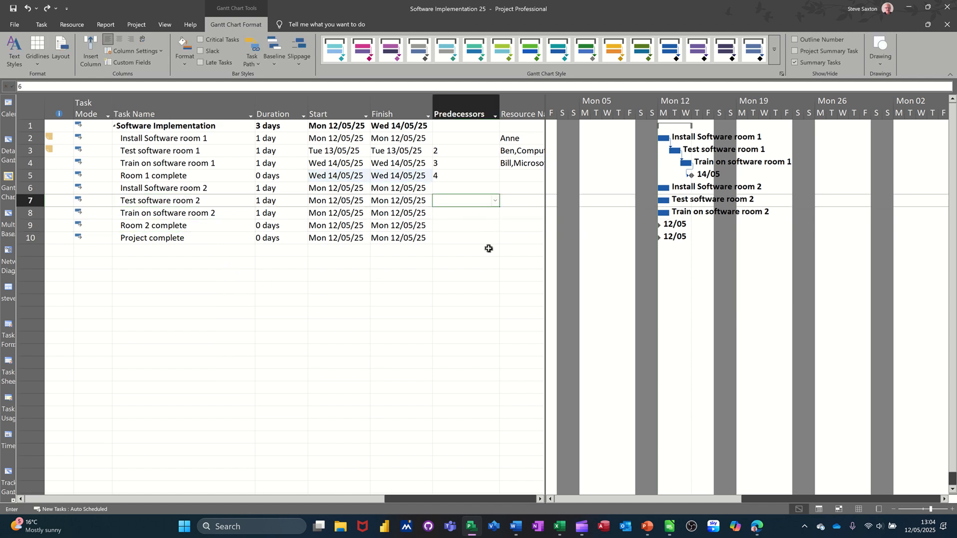
{"action": "type", "text": "6"}
{"action": "left_click", "coordinate": [465, 213]}
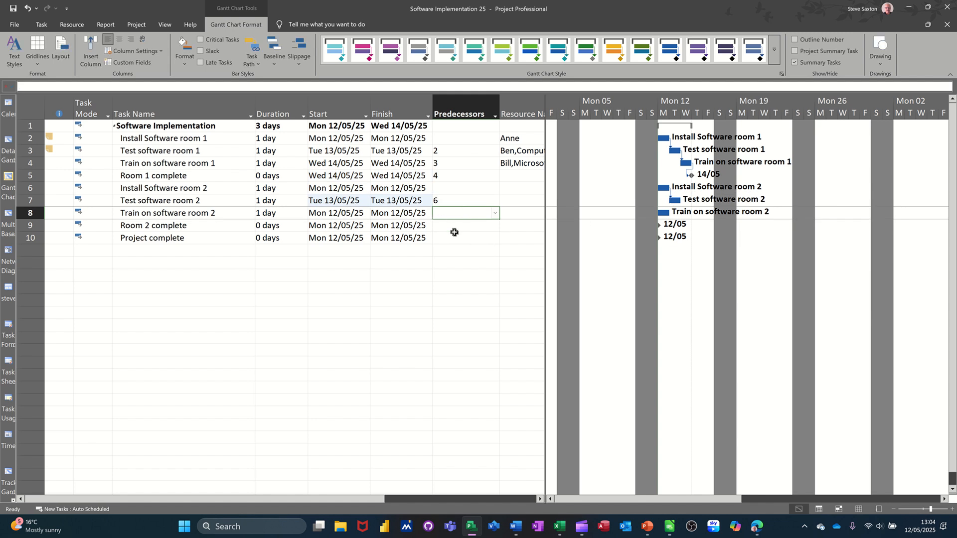
{"action": "type", "text": "7"}
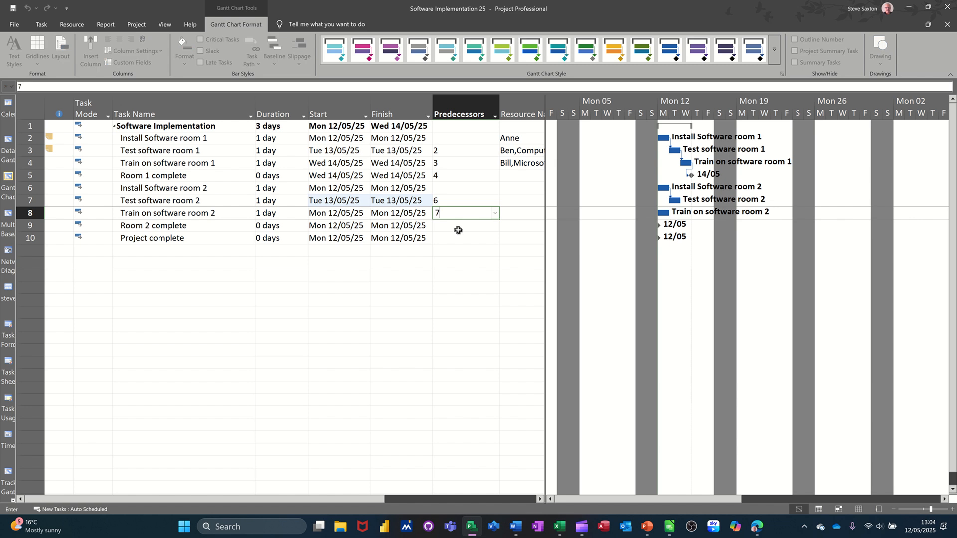
{"action": "left_click", "coordinate": [455, 228]}
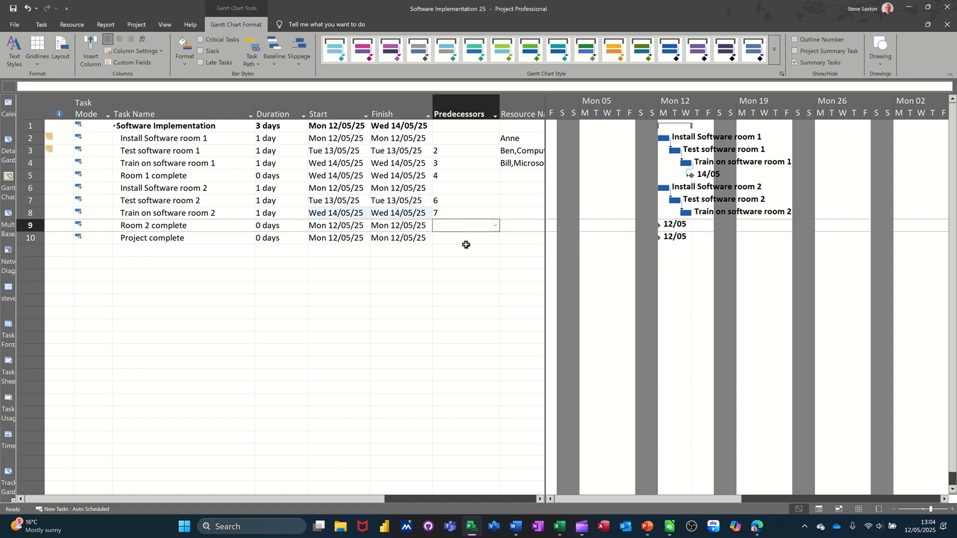
{"action": "type", "text": "8"}
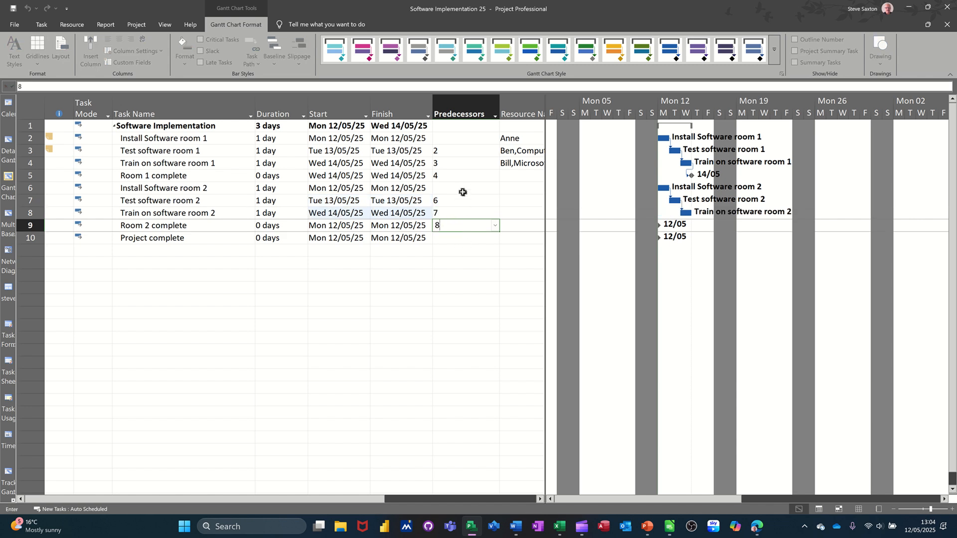
{"action": "left_click", "coordinate": [464, 189]}
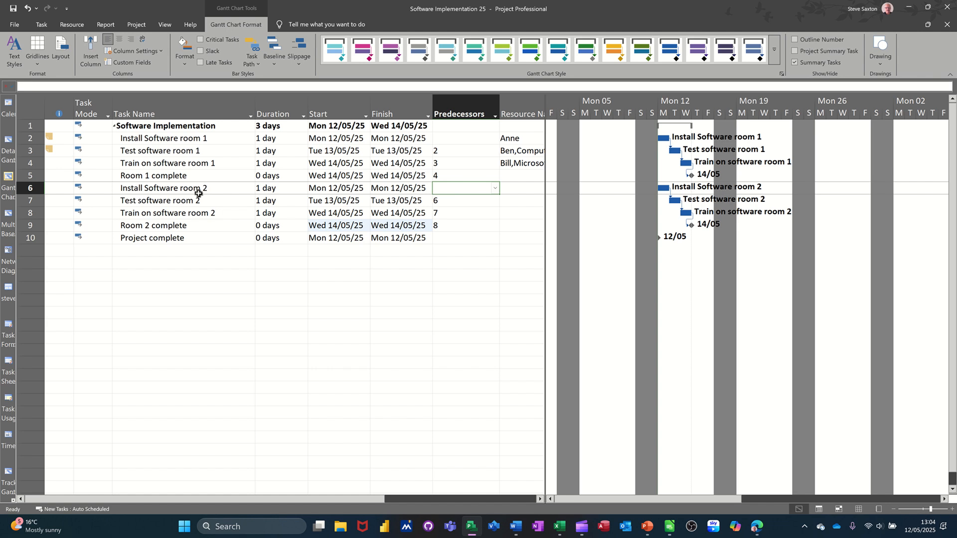
Step: Make Install Software room 2 start together with Install Software room 1 by setting its predecessor to 2SS
{"action": "left_click", "coordinate": [200, 138]}
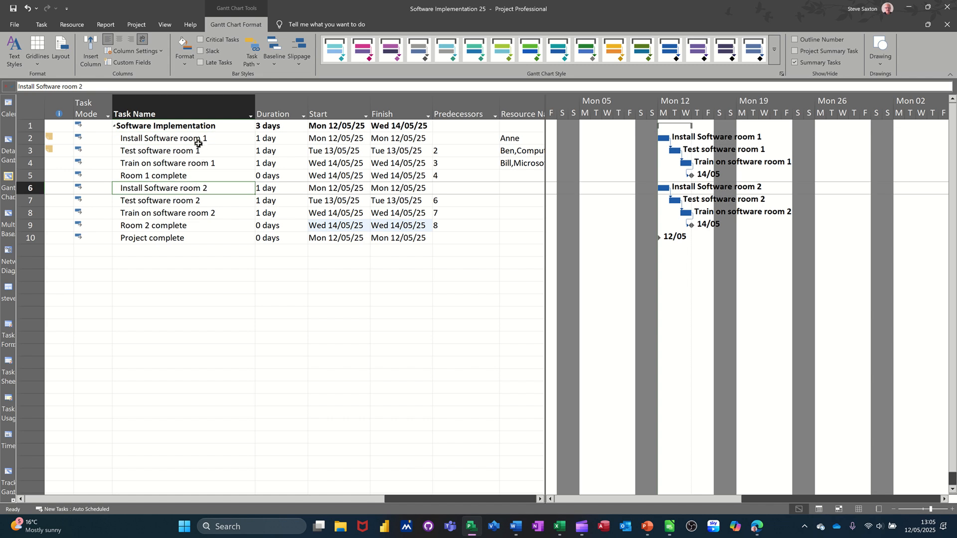
{"action": "left_click", "coordinate": [206, 188]}
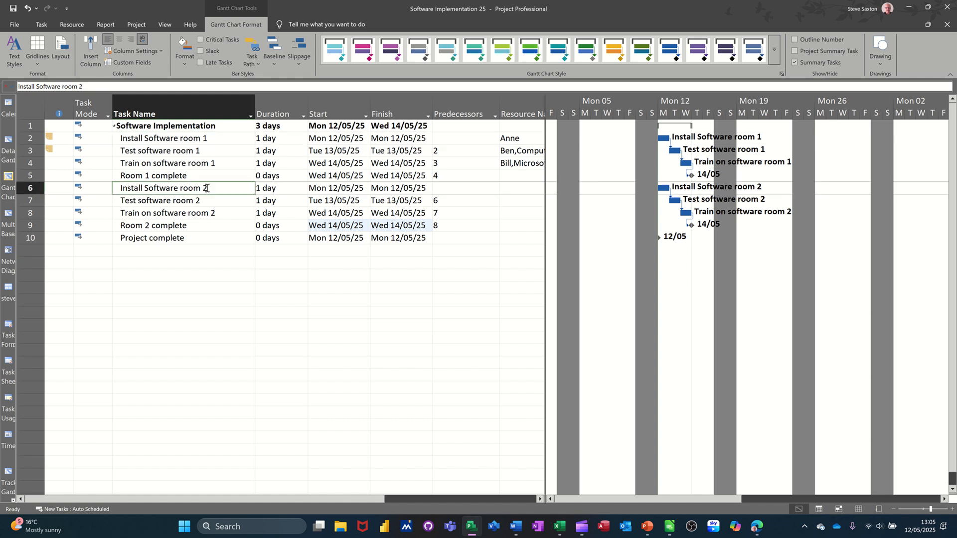
{"action": "left_click", "coordinate": [451, 186]}
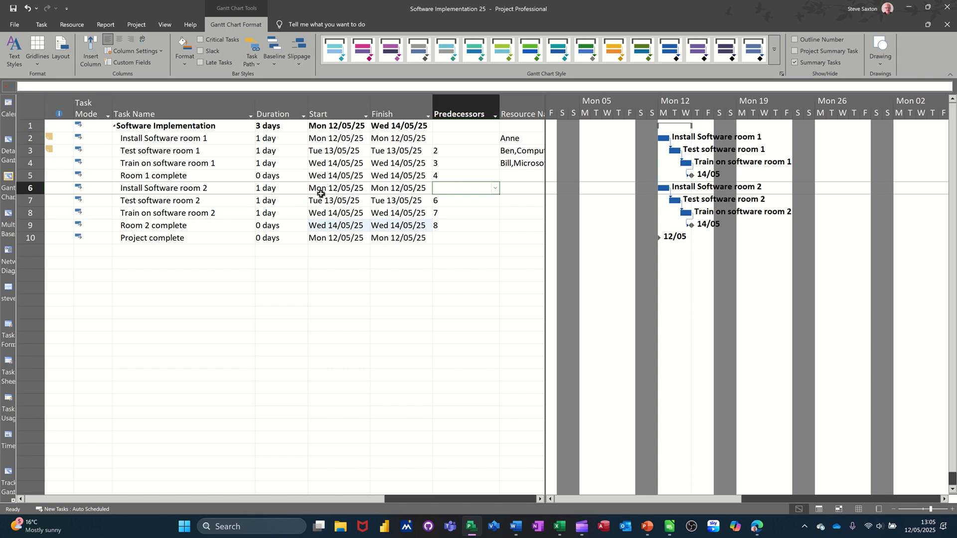
{"action": "type", "text": "2"}
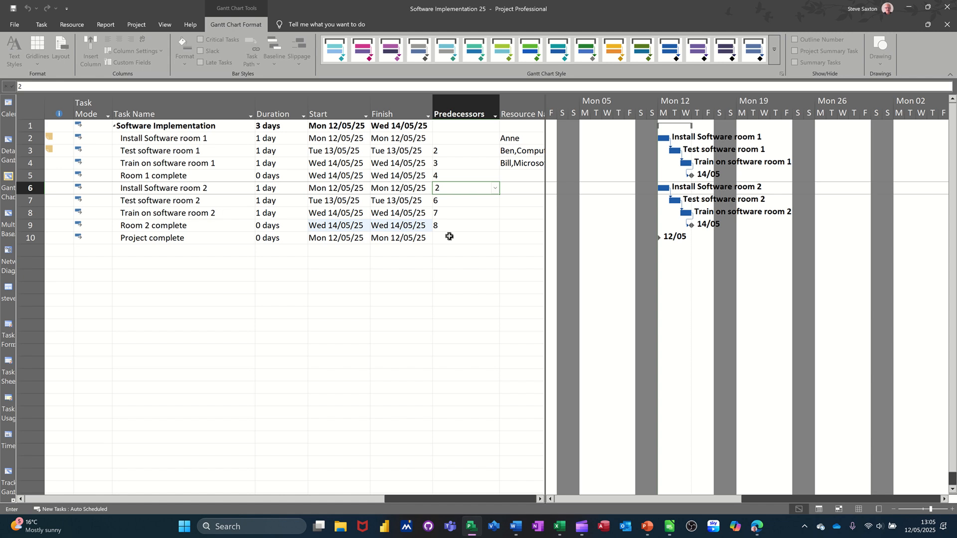
{"action": "type", "text": "SS"}
{"action": "left_click", "coordinate": [465, 209]}
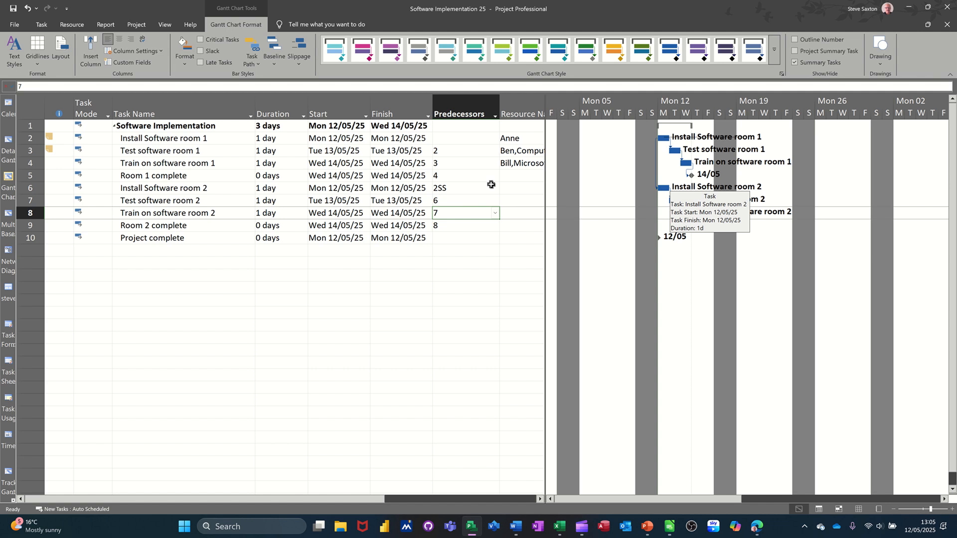
Step: Set the predecessors of Project complete to 5,9 so that it depends on both room completion milestones
{"action": "left_click", "coordinate": [459, 239]}
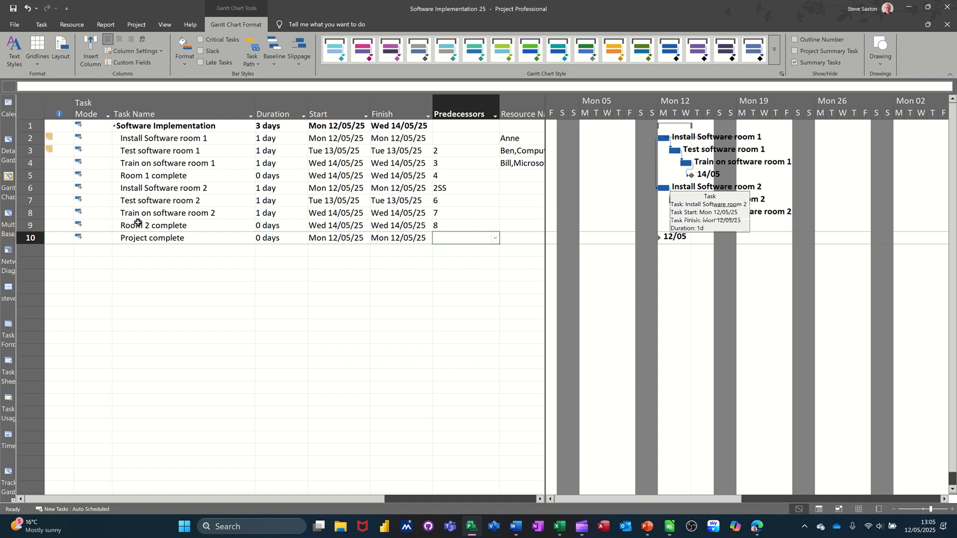
{"action": "type", "text": "5"}
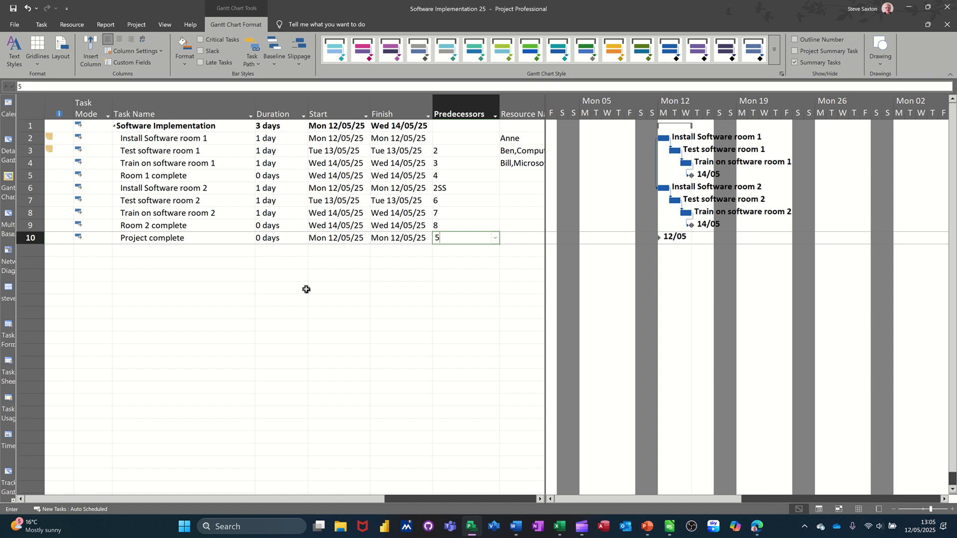
{"action": "type", "text": ",9"}
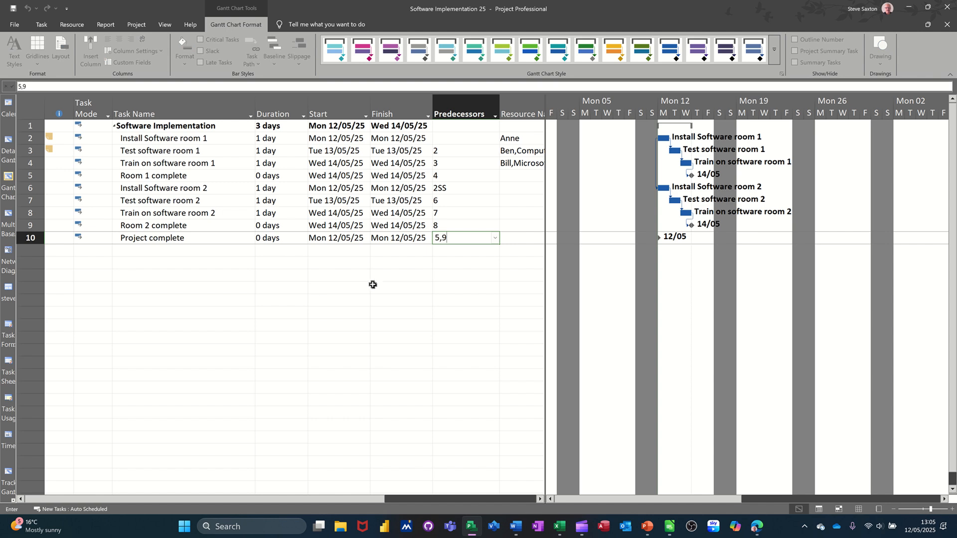
{"action": "left_click", "coordinate": [425, 265]}
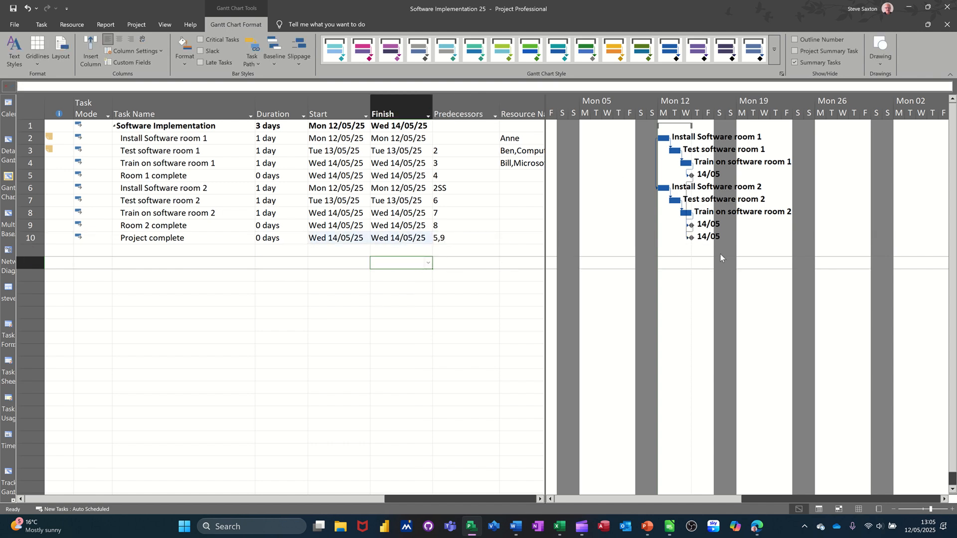
Step: Highlight the critical tasks on the Gantt chart and move the Install Software room 1 bar to start on Tue 13/05/25
{"action": "left_click", "coordinate": [201, 40]}
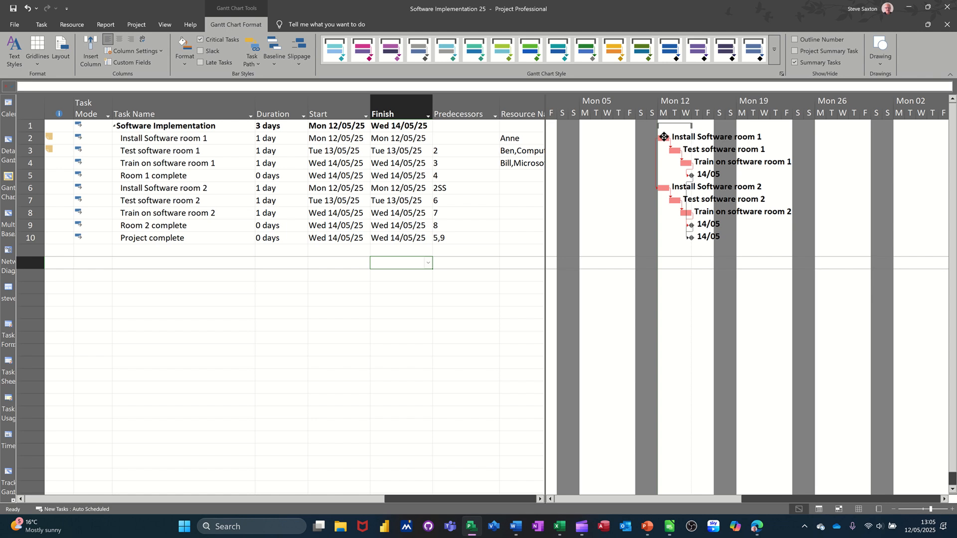
{"action": "left_click_drag", "start_coordinate": [664, 136], "coordinate": [683, 140]}
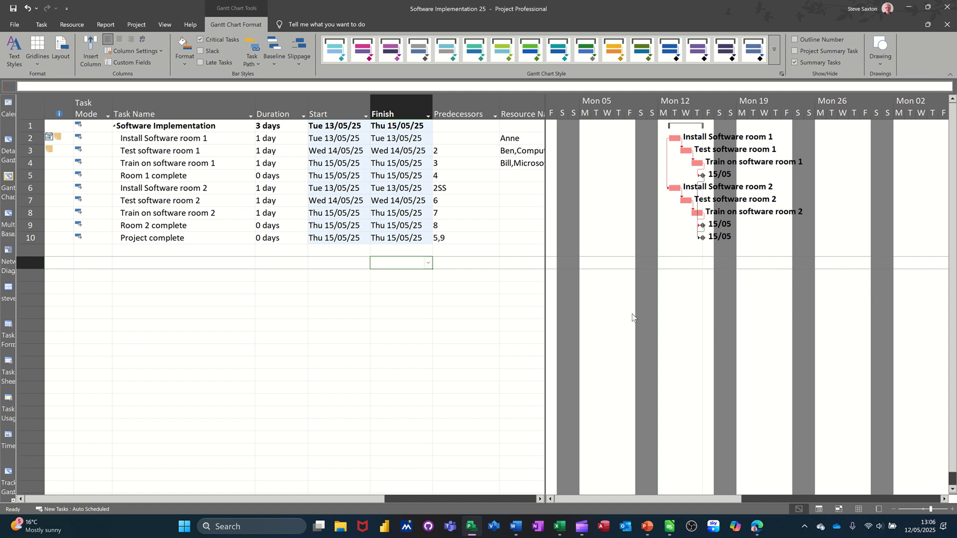
Step: Undo the last move of the Install Software room 1 bar
{"action": "key", "text": "ctrl+z"}
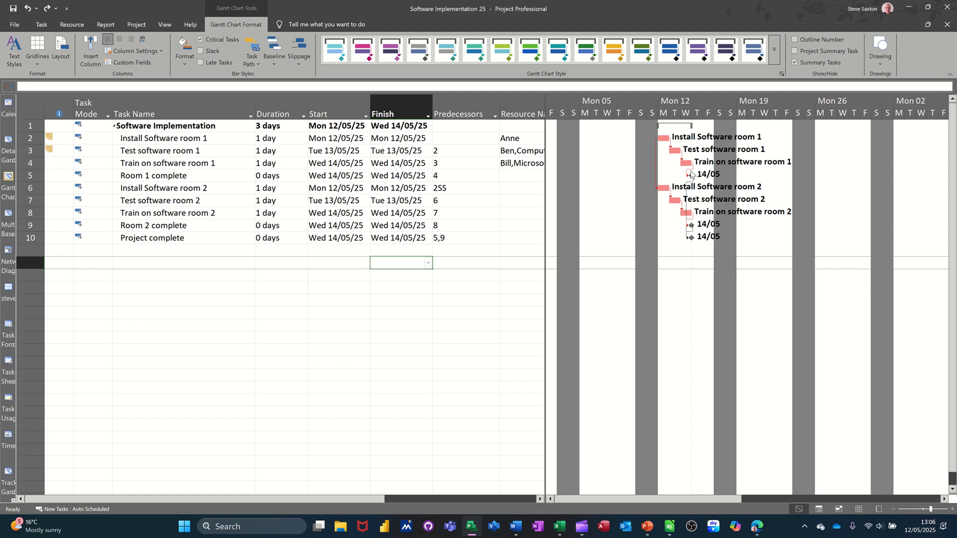
{"action": "mouse_move", "coordinate": [688, 172]}
Step: Widen the task table and add a Priority column after Resource Names
{"action": "left_click_drag", "start_coordinate": [541, 192], "coordinate": [660, 199]}
{"action": "left_click", "coordinate": [610, 109]}
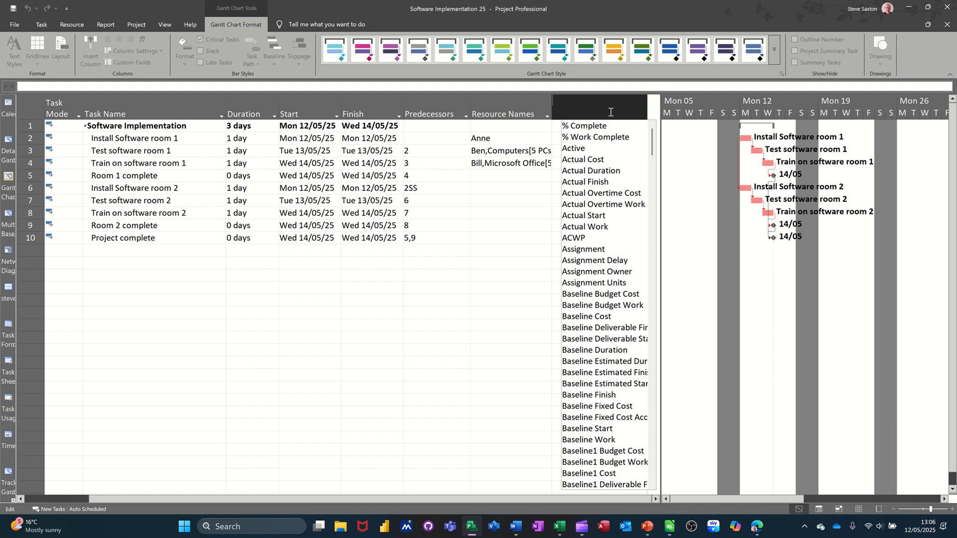
{"action": "type", "text": "predecessors"}
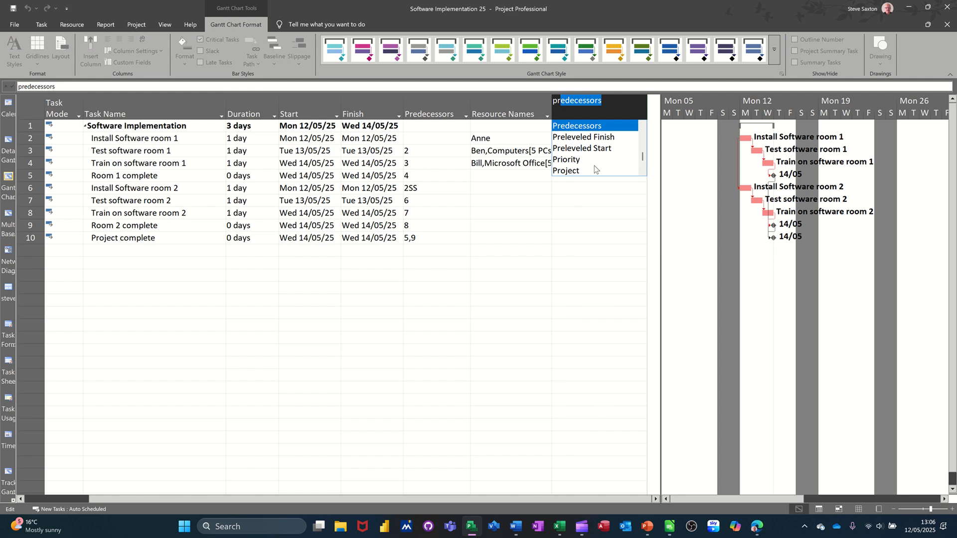
{"action": "left_click", "coordinate": [573, 160]}
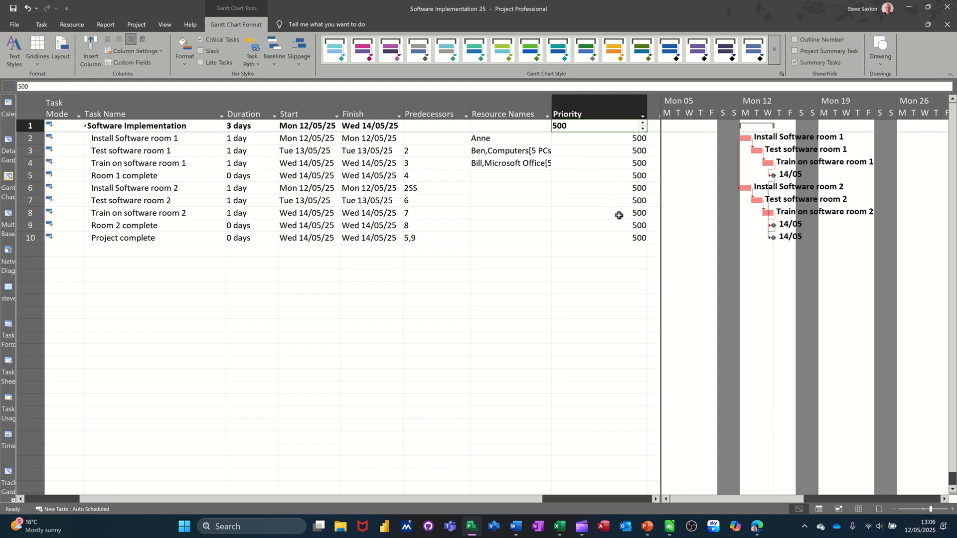
{"action": "left_click", "coordinate": [631, 200]}
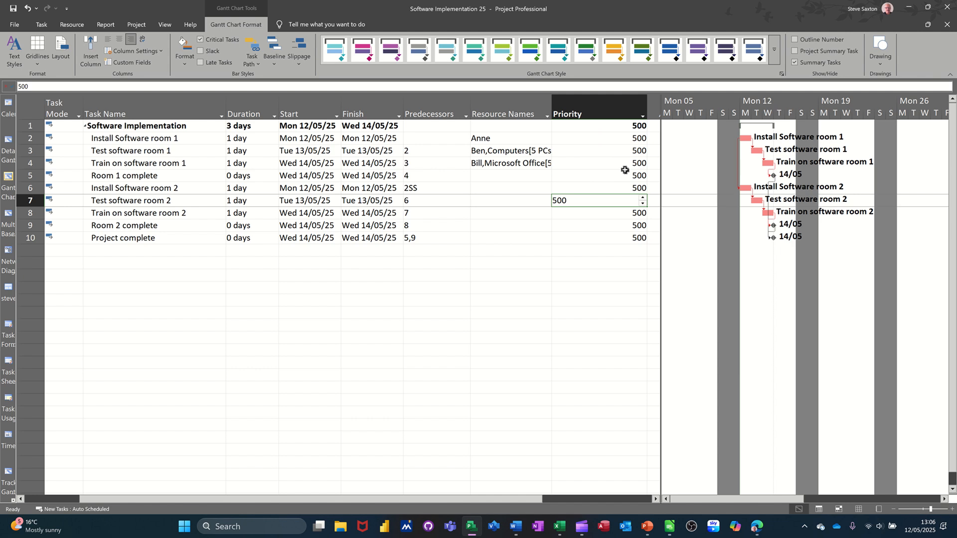
Step: Check the general task information of Install Software room 1, including its priority, and leave it without changes
{"action": "left_click", "coordinate": [152, 139]}
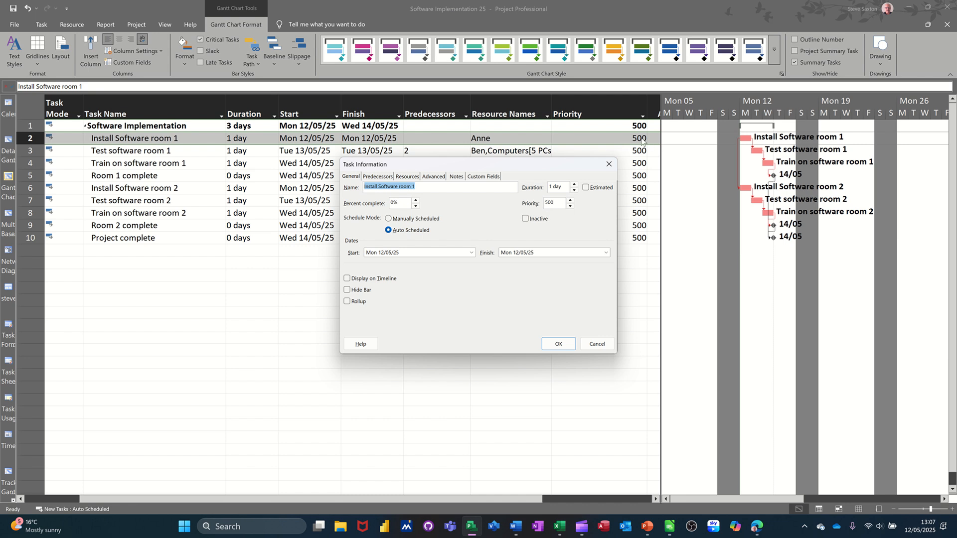
{"action": "left_click", "coordinate": [596, 345]}
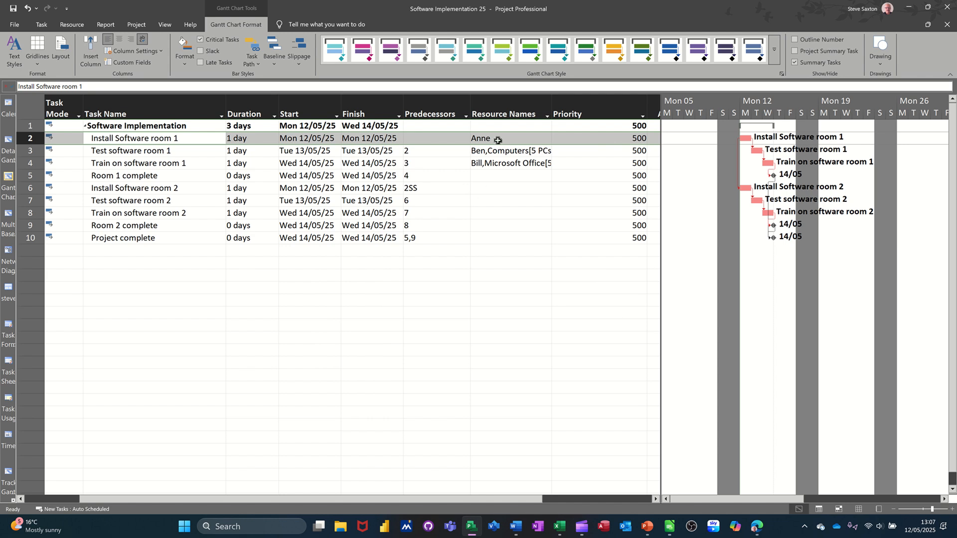
Step: Review the project's resources in the Resource Sheet and check the resource types available for the first resource
{"action": "left_click_drag", "start_coordinate": [497, 140], "coordinate": [494, 159]}
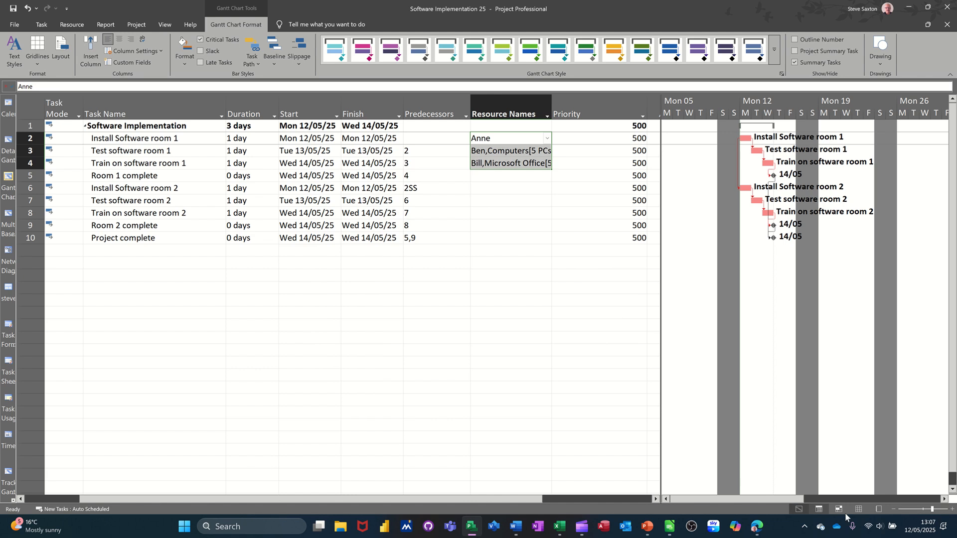
{"action": "left_click", "coordinate": [858, 509]}
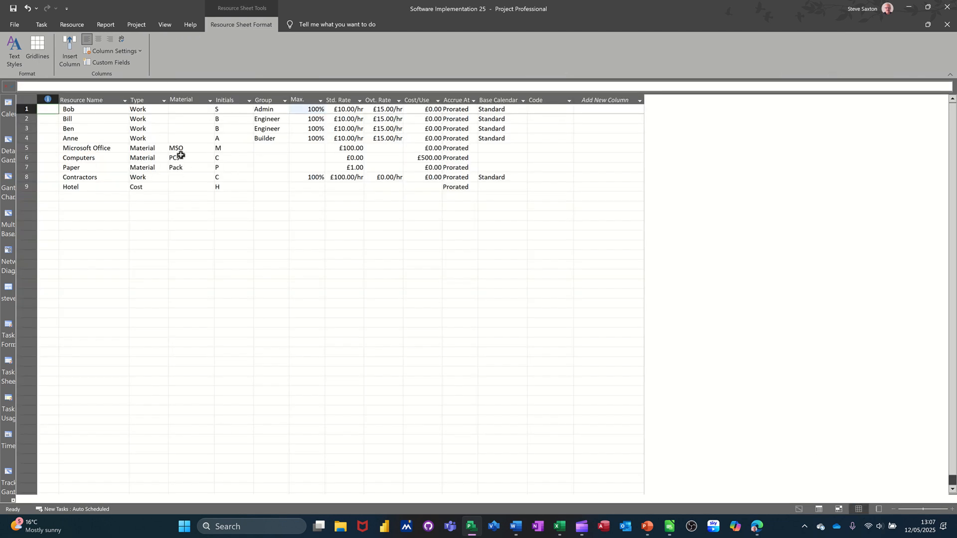
{"action": "left_click", "coordinate": [167, 114]}
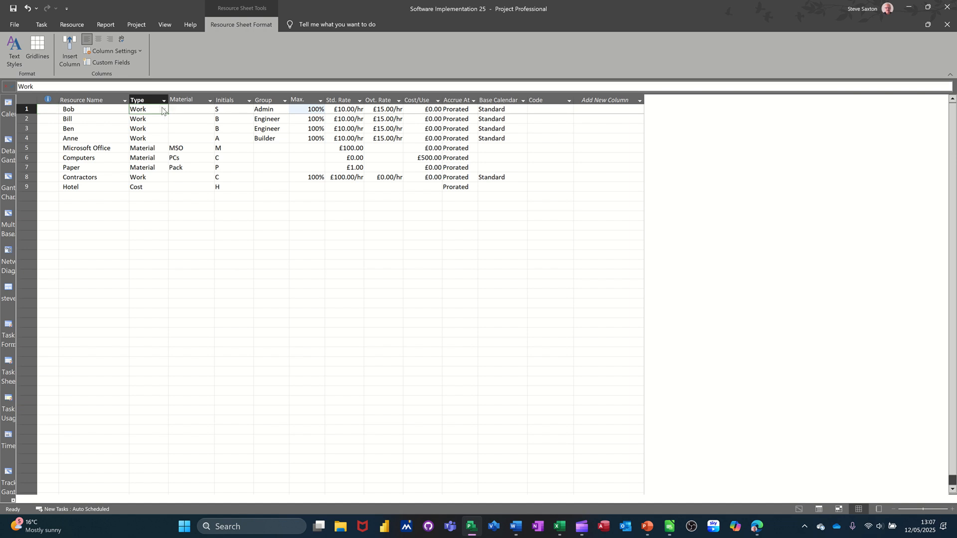
{"action": "left_click", "coordinate": [164, 110]}
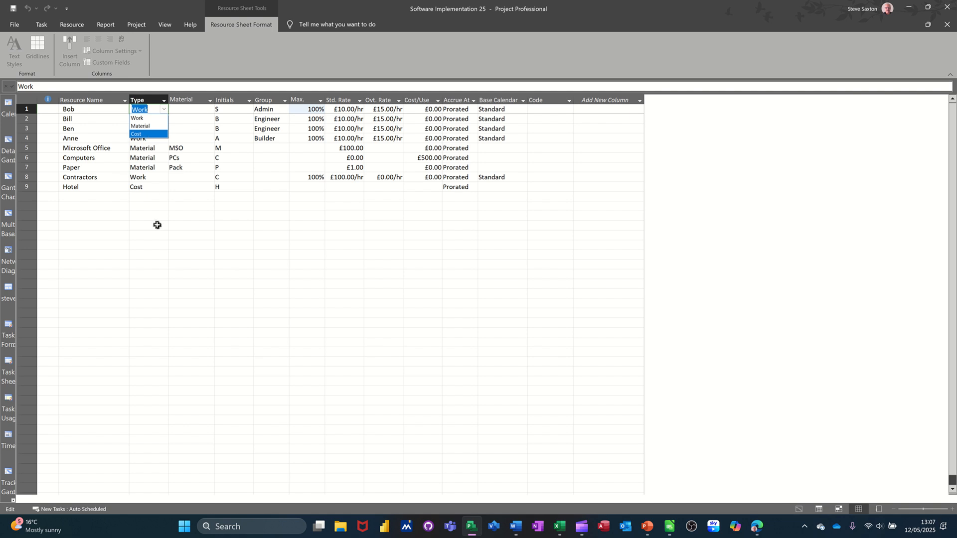
{"action": "key", "text": "Escape"}
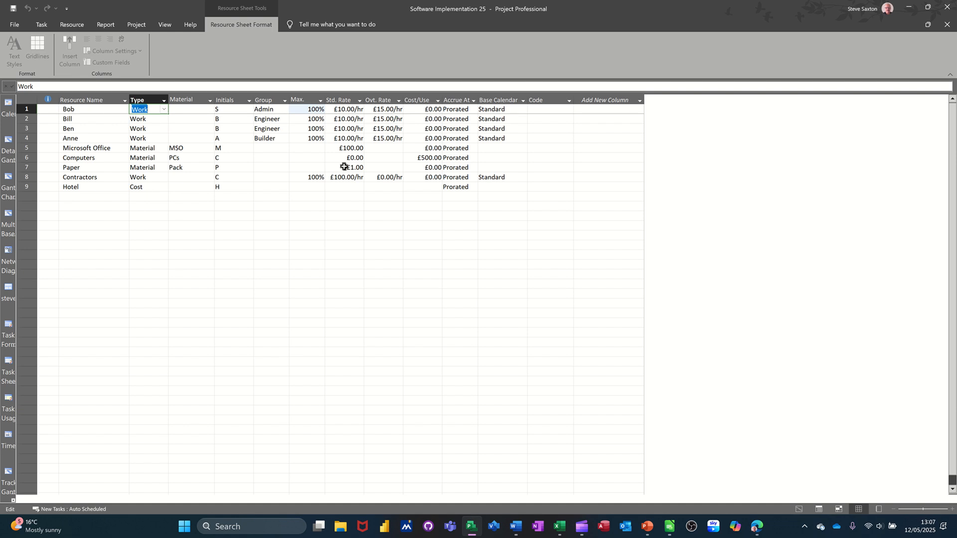
Step: Inspect the Successors and Resource Names columns in the Detail Gantt view and return to the Gantt Chart view
{"action": "left_click", "coordinate": [8, 141]}
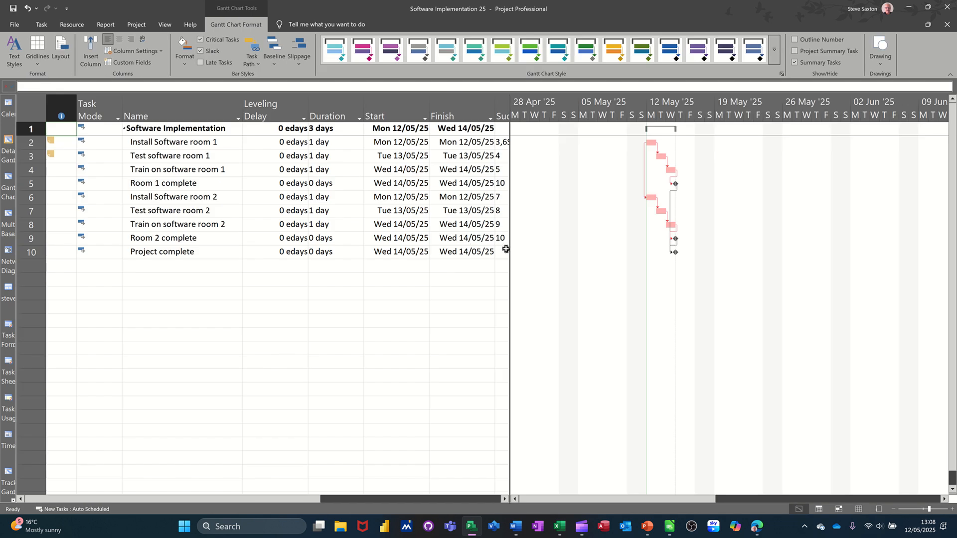
{"action": "left_click_drag", "start_coordinate": [510, 248], "coordinate": [658, 248]}
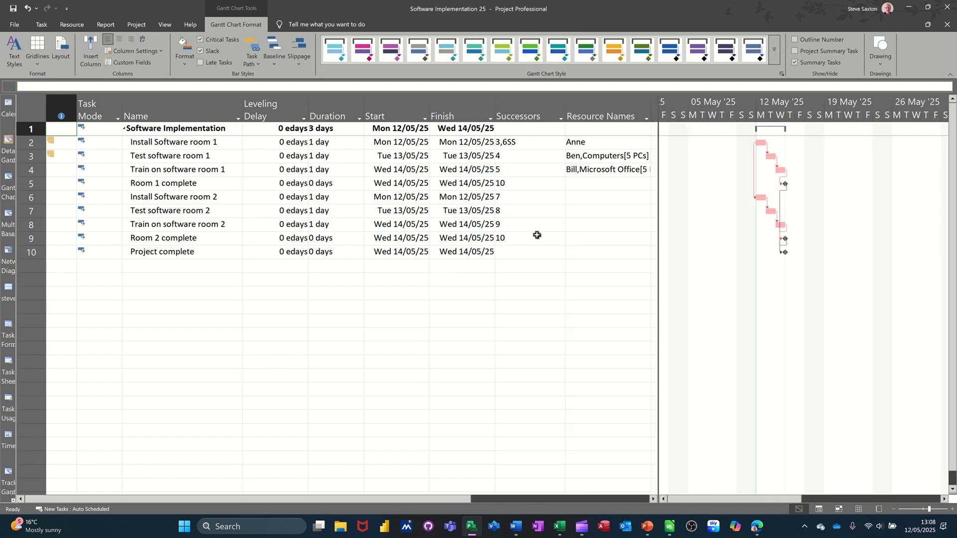
{"action": "left_click", "coordinate": [7, 184]}
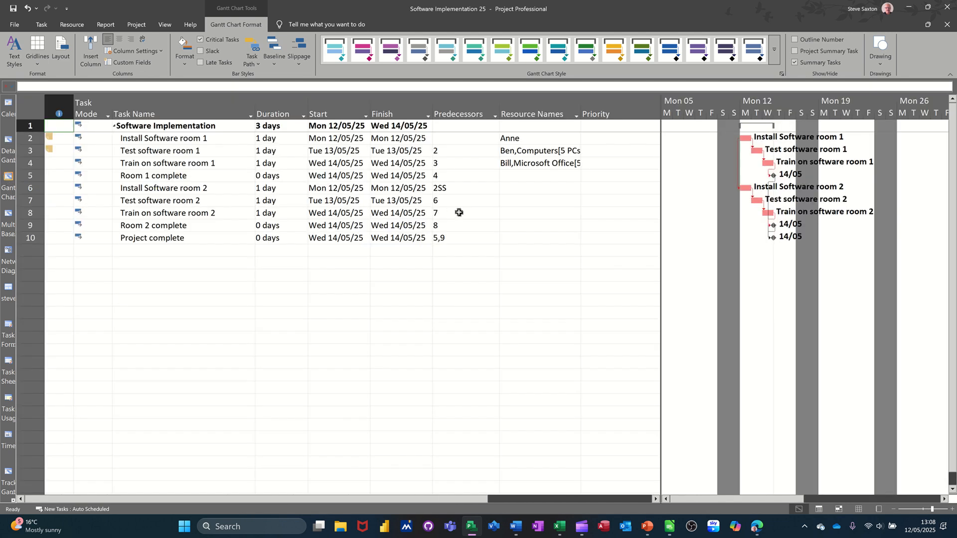
Step: Bring up the Assign Resources list beside the task table and check the resources assigned to Train on software room 1
{"action": "left_click", "coordinate": [68, 25]}
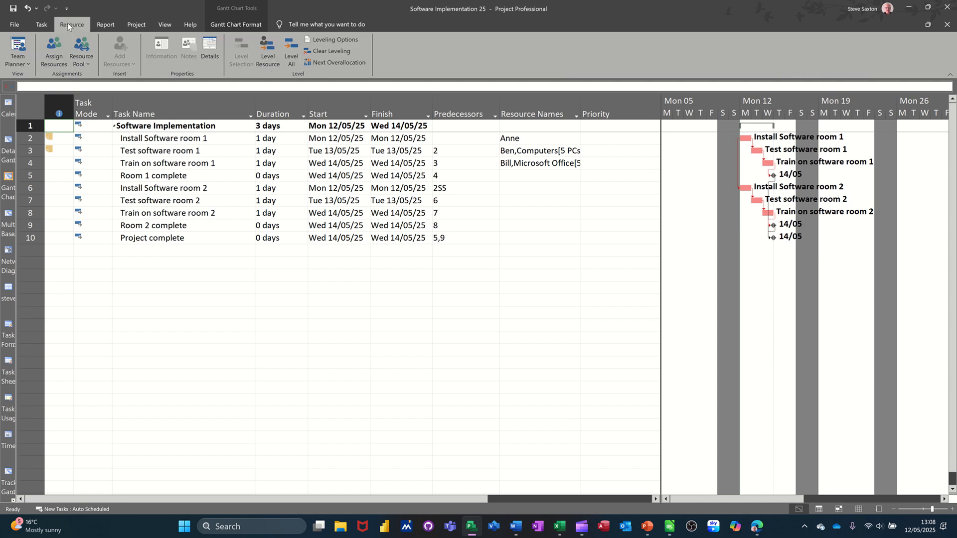
{"action": "left_click", "coordinate": [52, 46]}
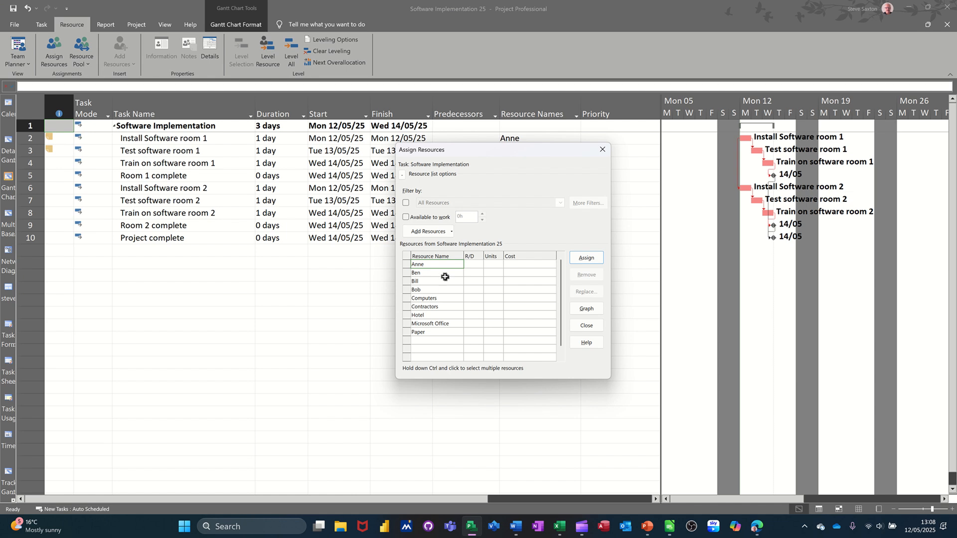
{"action": "left_click_drag", "start_coordinate": [496, 154], "coordinate": [641, 189]}
{"action": "left_click", "coordinate": [197, 204]}
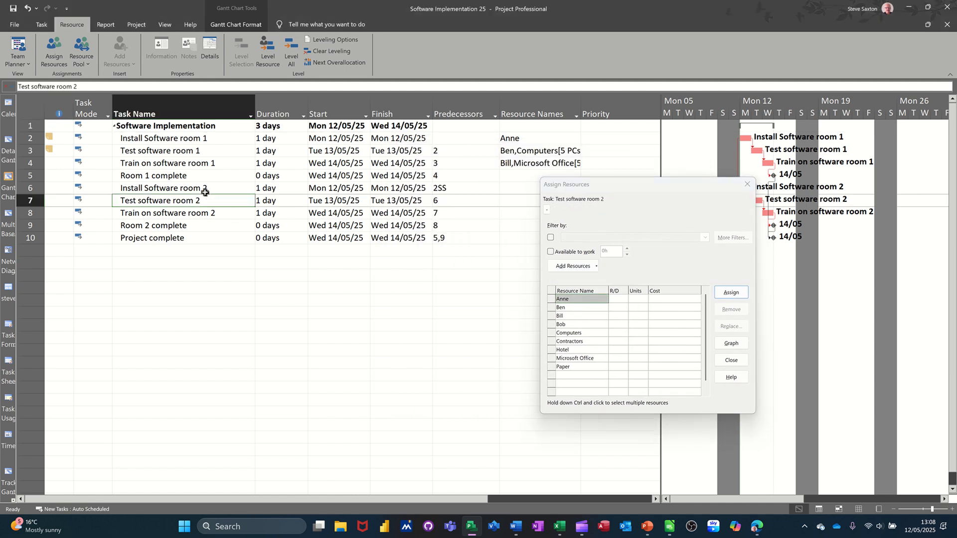
{"action": "left_click", "coordinate": [202, 163]}
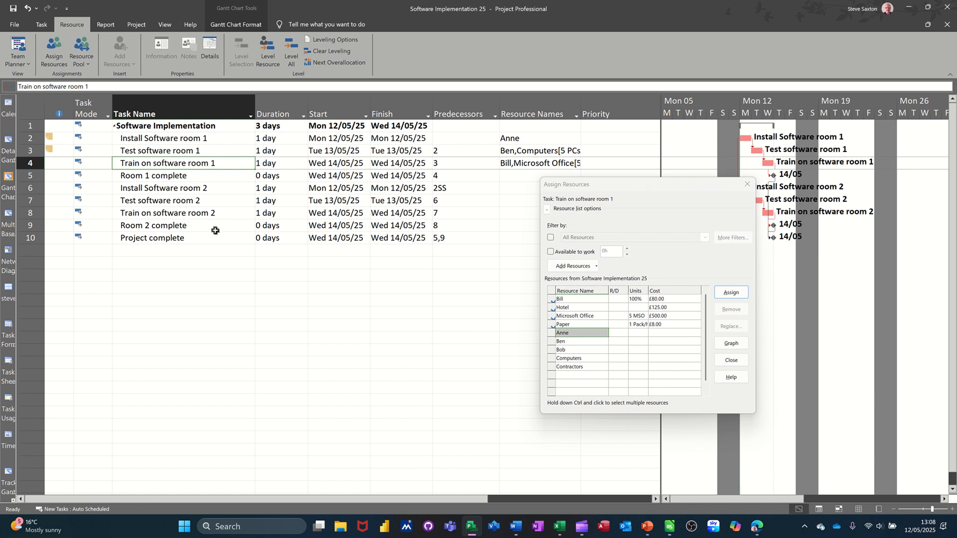
Step: Assign the engineer from Train on software room 1 and the Contractors resource to Install Software room 2
{"action": "left_click", "coordinate": [173, 190]}
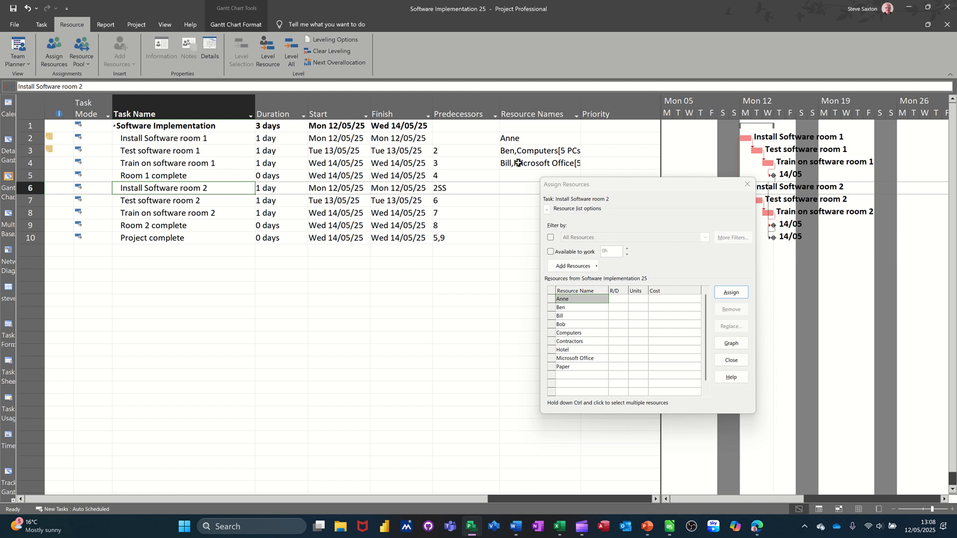
{"action": "left_click", "coordinate": [581, 316]}
{"action": "left_click", "coordinate": [730, 293]}
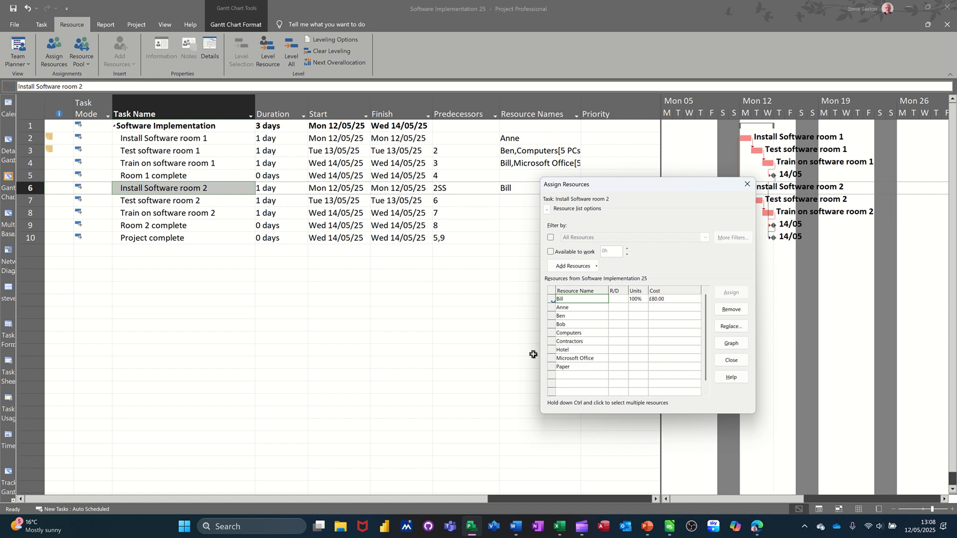
{"action": "left_click", "coordinate": [586, 343]}
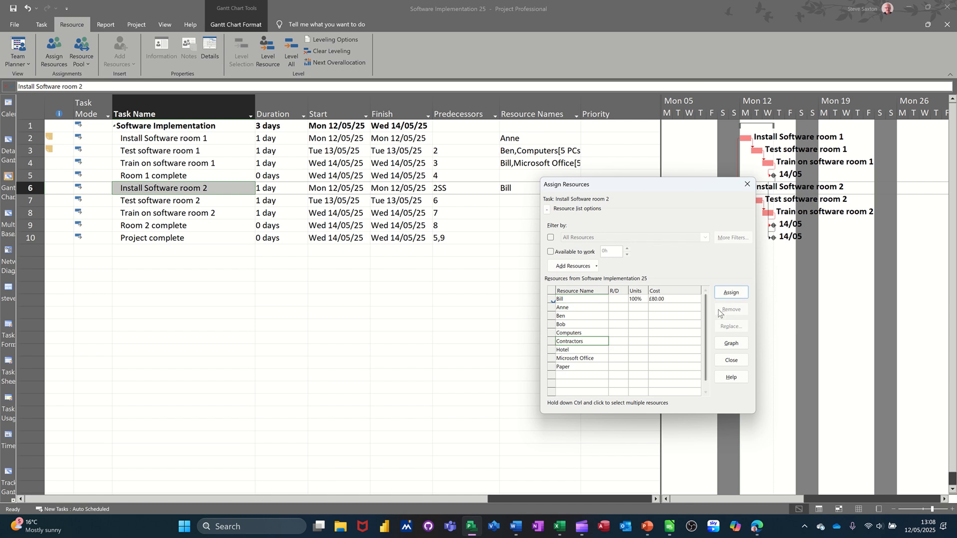
{"action": "left_click", "coordinate": [730, 292]}
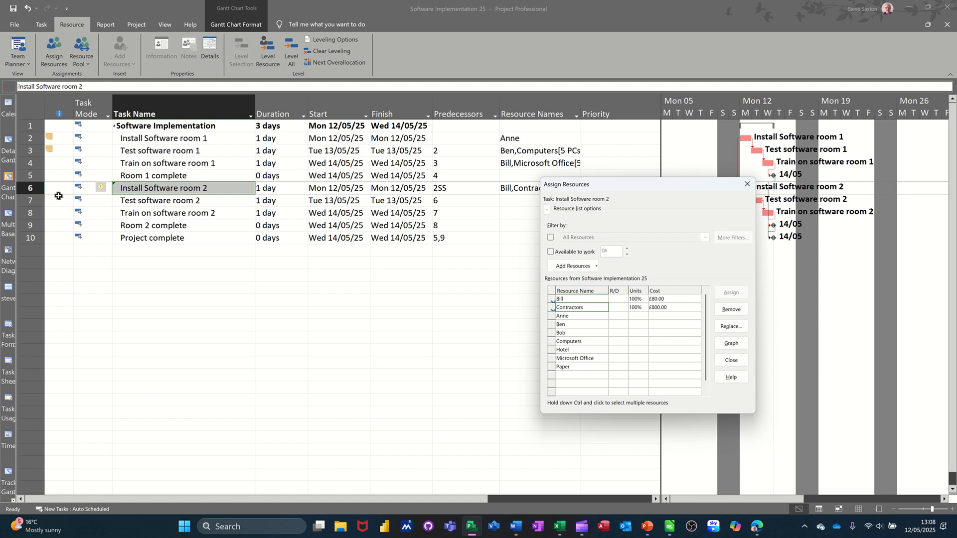
Step: Try assigning the room 1 installer to Install Software room 2 as well, and remove that assignment again
{"action": "left_click", "coordinate": [578, 317]}
{"action": "left_click", "coordinate": [731, 293]}
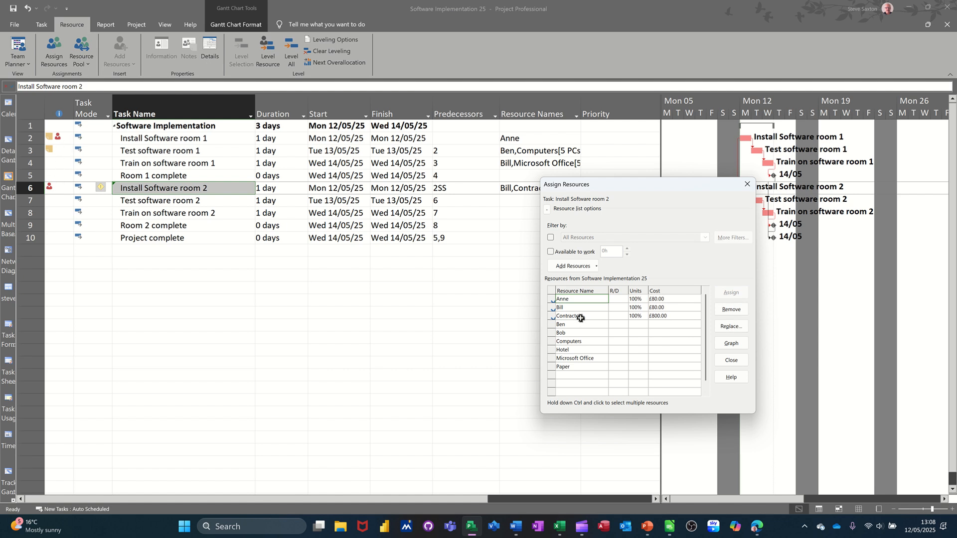
{"action": "left_click", "coordinate": [731, 310]}
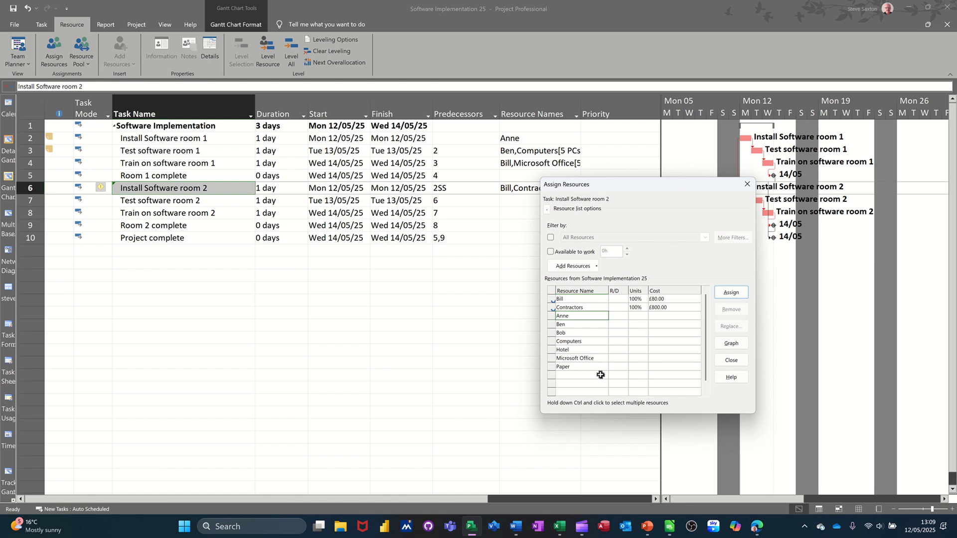
Step: Assign the Microsoft Office material resource to Install Software room 2 and finish assigning resources
{"action": "left_click", "coordinate": [591, 358]}
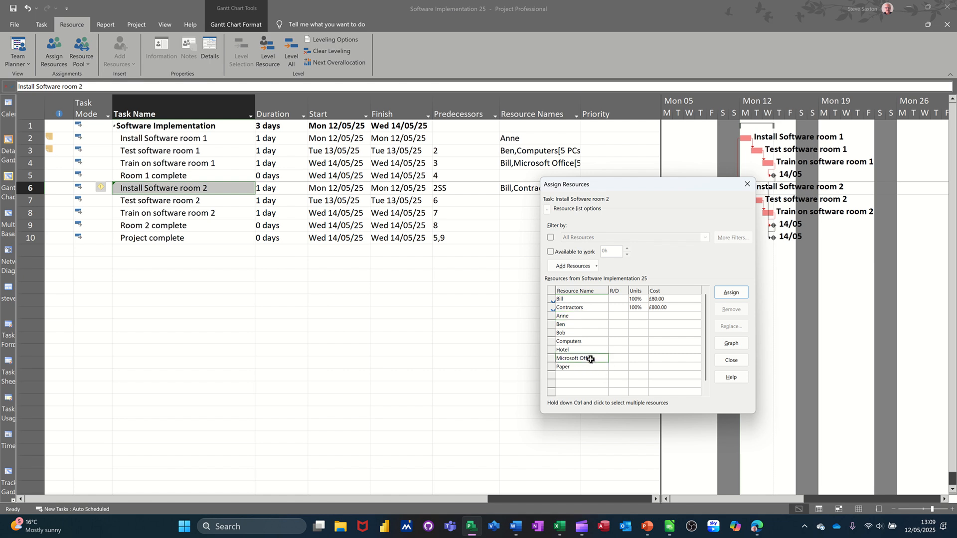
{"action": "left_click", "coordinate": [738, 293]}
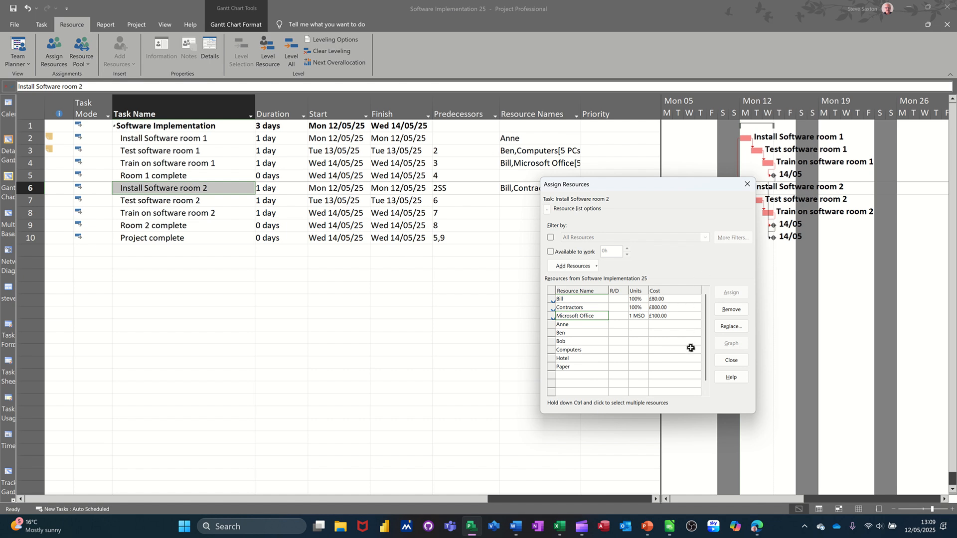
{"action": "left_click", "coordinate": [727, 362]}
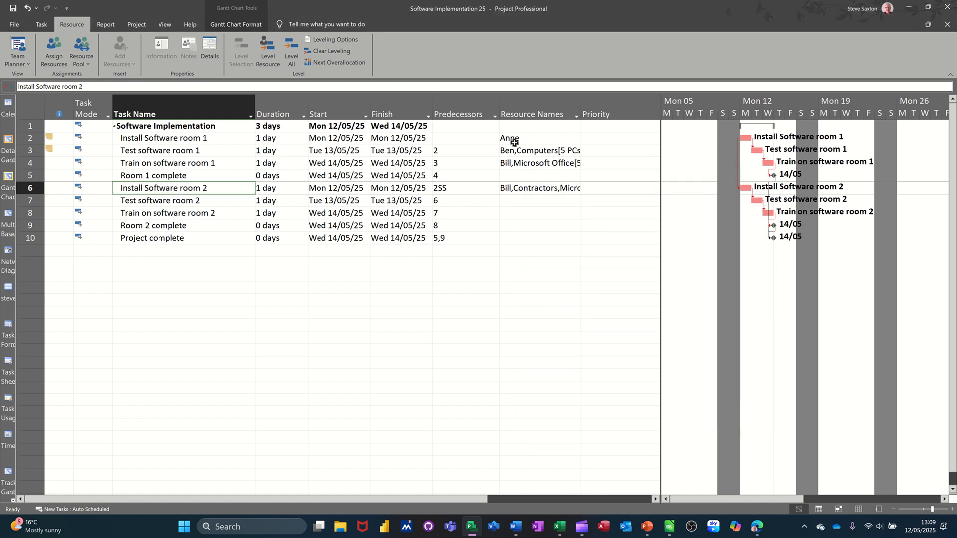
Step: Switch from the Gantt Chart to the Task Usage view and widen its table to show all columns
{"action": "left_click_drag", "start_coordinate": [660, 237], "coordinate": [339, 238]}
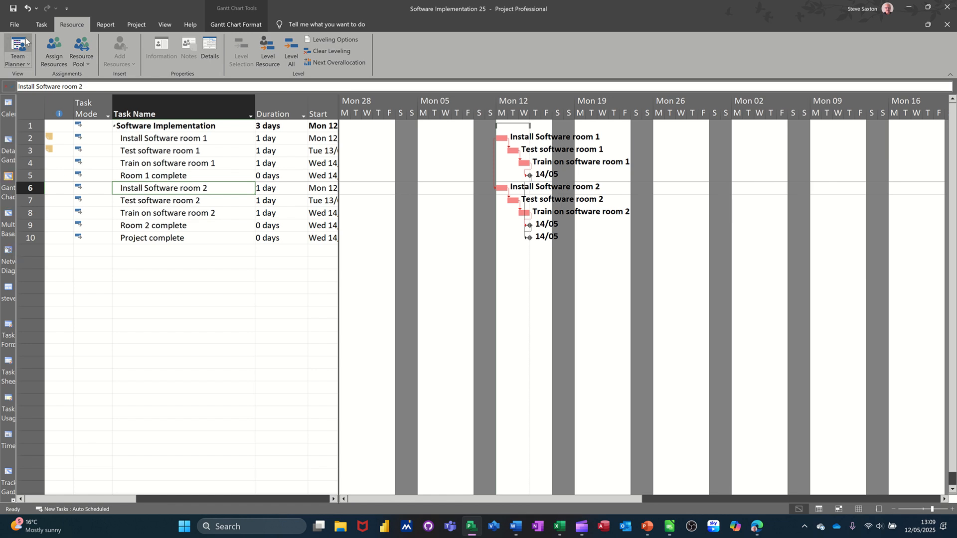
{"action": "left_click", "coordinate": [41, 24]}
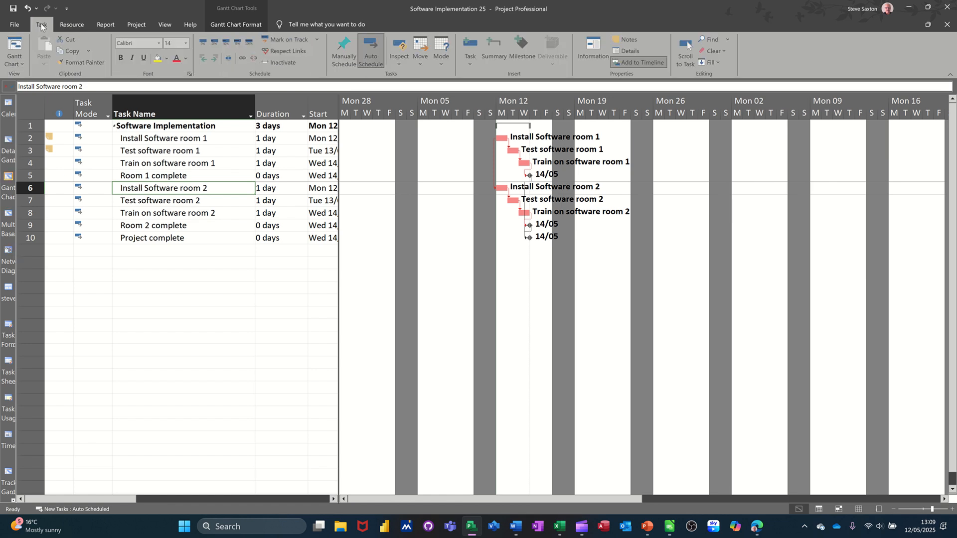
{"action": "left_click", "coordinate": [23, 63]}
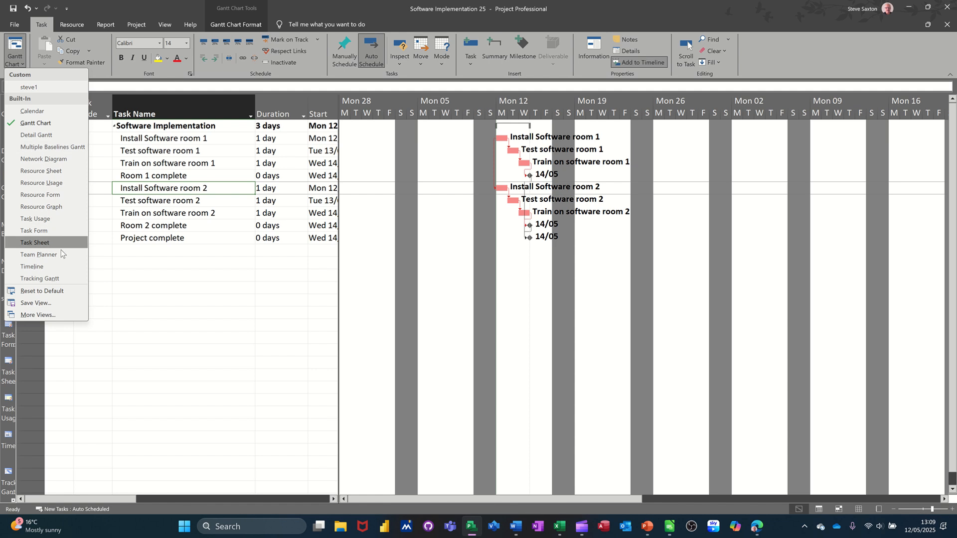
{"action": "left_click", "coordinate": [49, 220]}
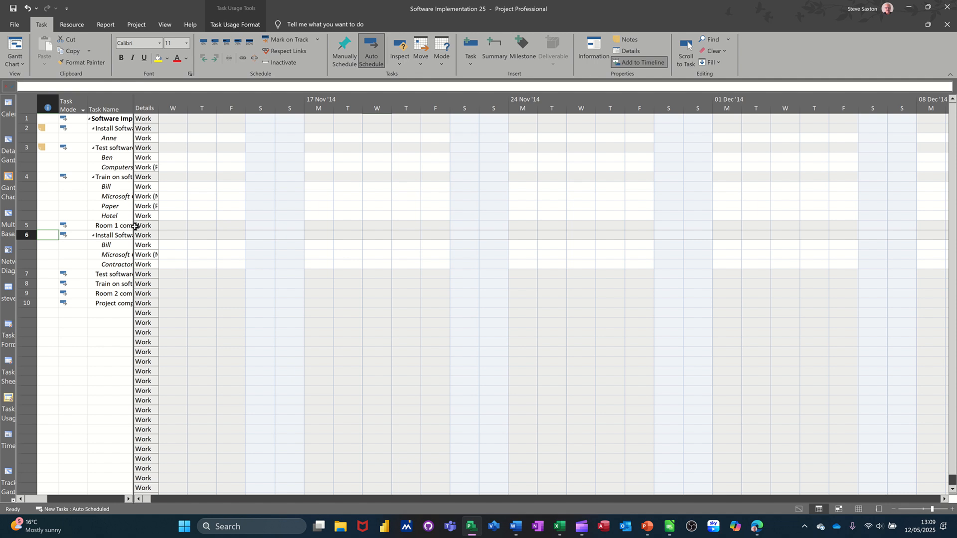
{"action": "left_click_drag", "start_coordinate": [132, 227], "coordinate": [427, 249]}
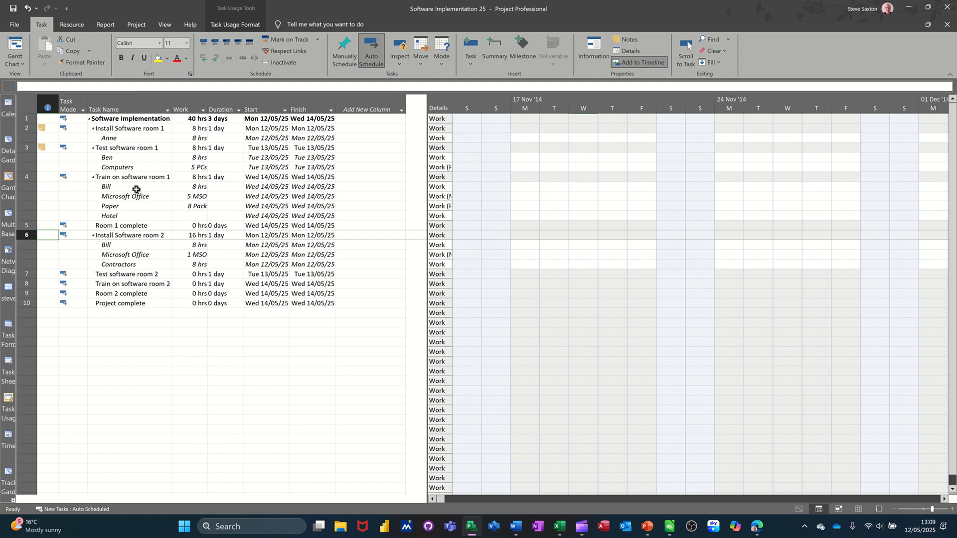
Step: Bring the timesheet to the scheduled work of the Paper assignment under Train on software room 1
{"action": "left_click_drag", "start_coordinate": [135, 188], "coordinate": [136, 215]}
{"action": "left_click", "coordinate": [132, 205]}
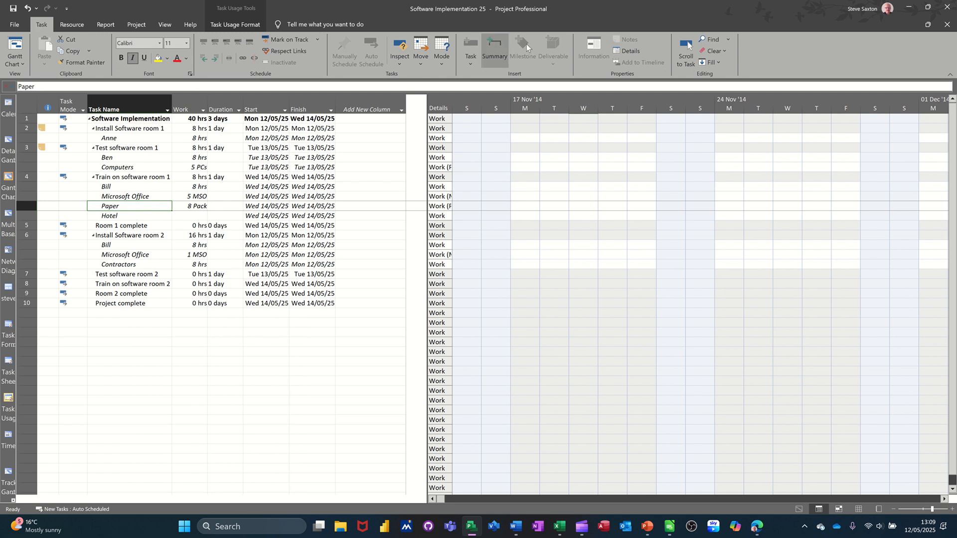
{"action": "left_click", "coordinate": [686, 46]}
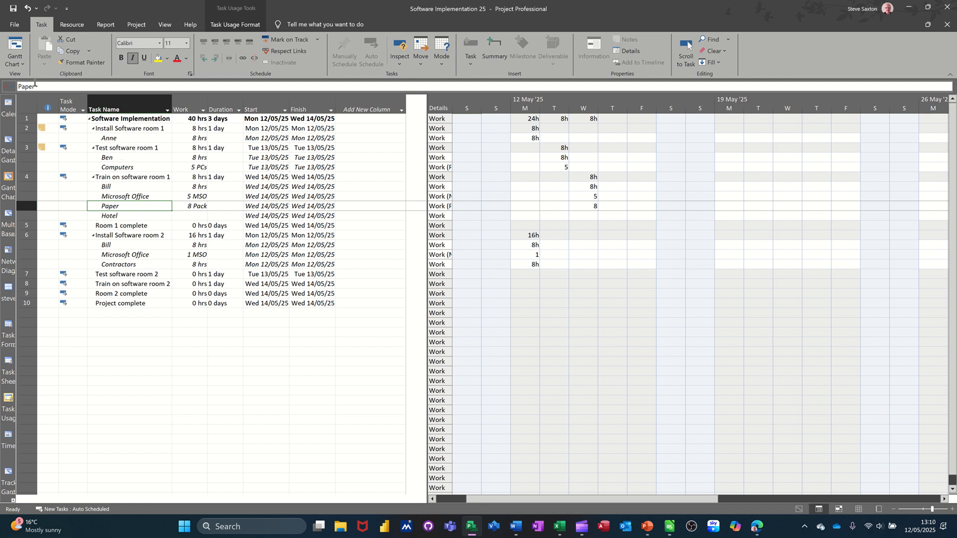
Step: Switch to the Tracking Gantt view, widen its table and bring the chart to the bar of Room 1 complete
{"action": "left_click", "coordinate": [22, 65]}
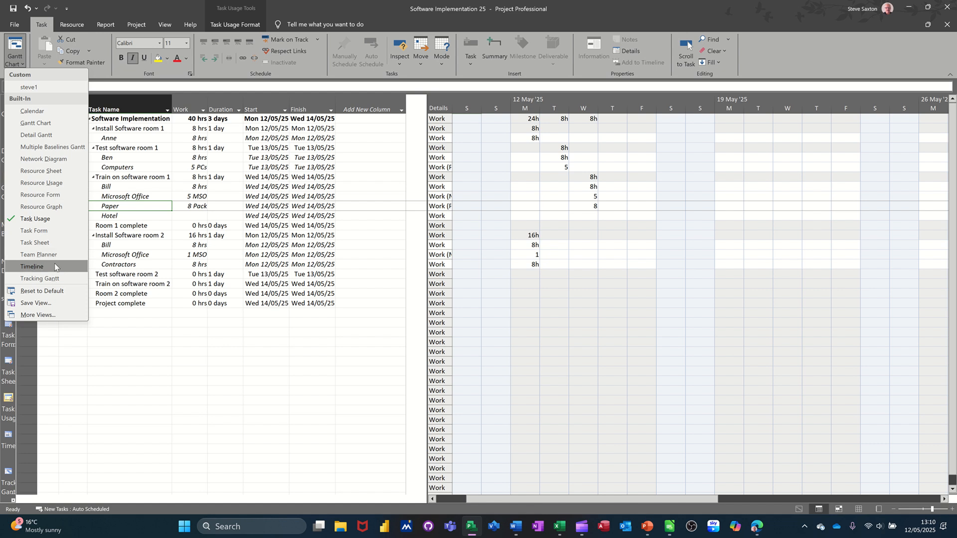
{"action": "left_click", "coordinate": [39, 278]}
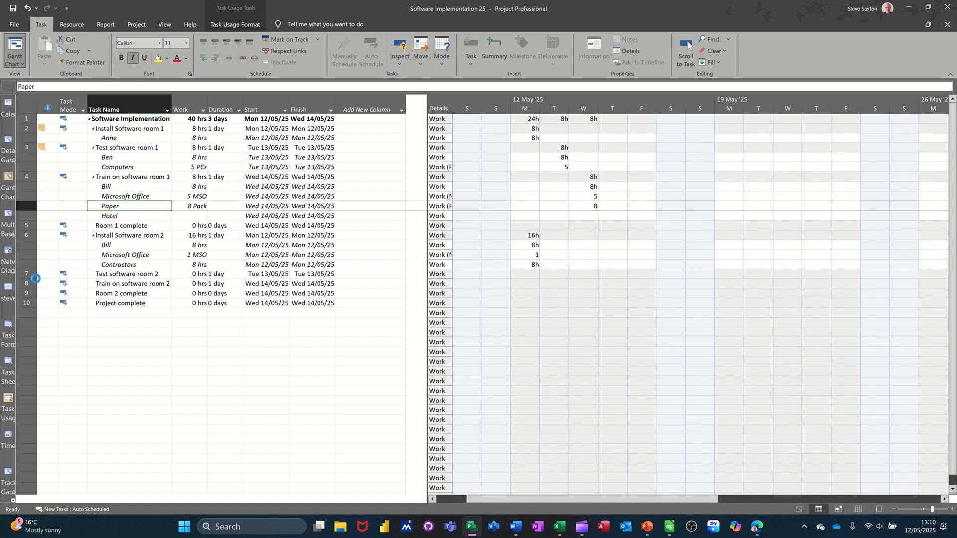
{"action": "left_click", "coordinate": [119, 259]}
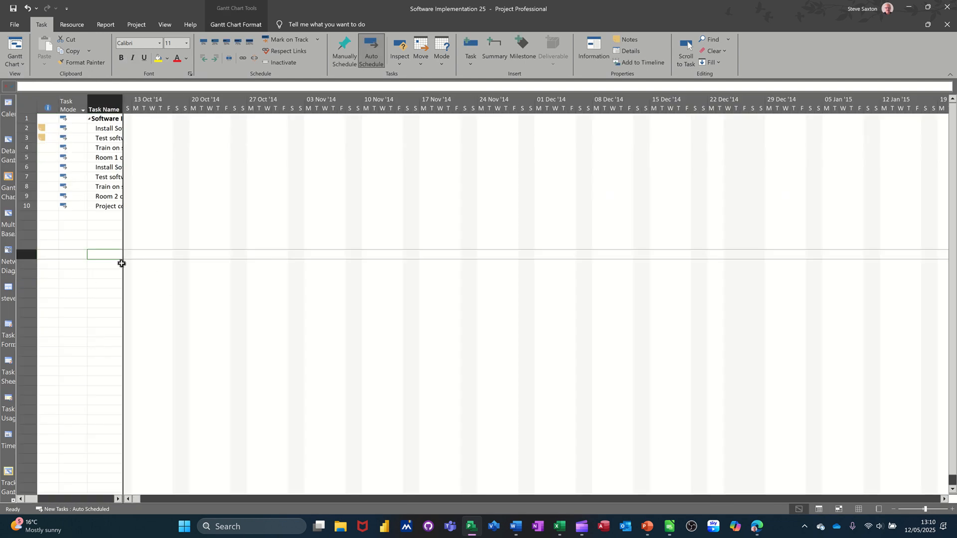
{"action": "left_click_drag", "start_coordinate": [123, 262], "coordinate": [447, 282]}
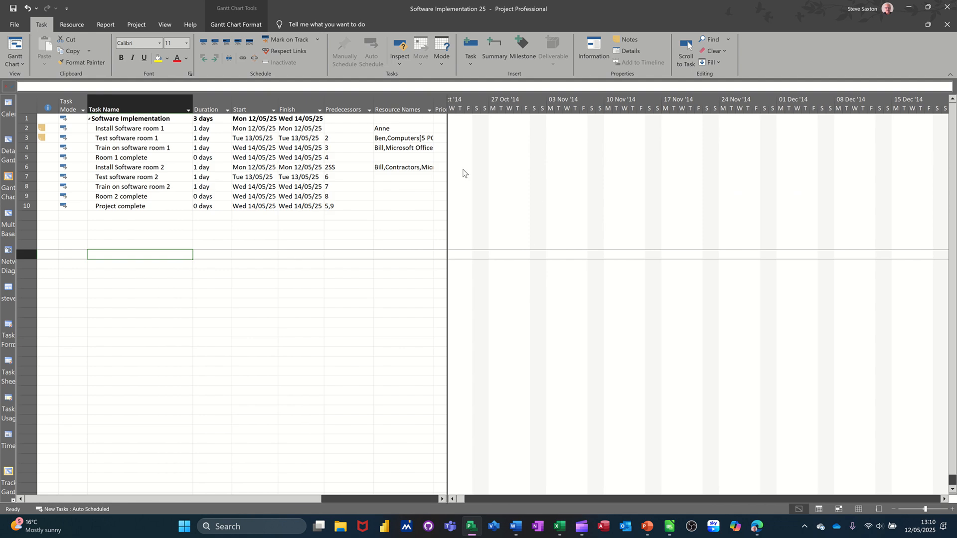
{"action": "left_click", "coordinate": [142, 157]}
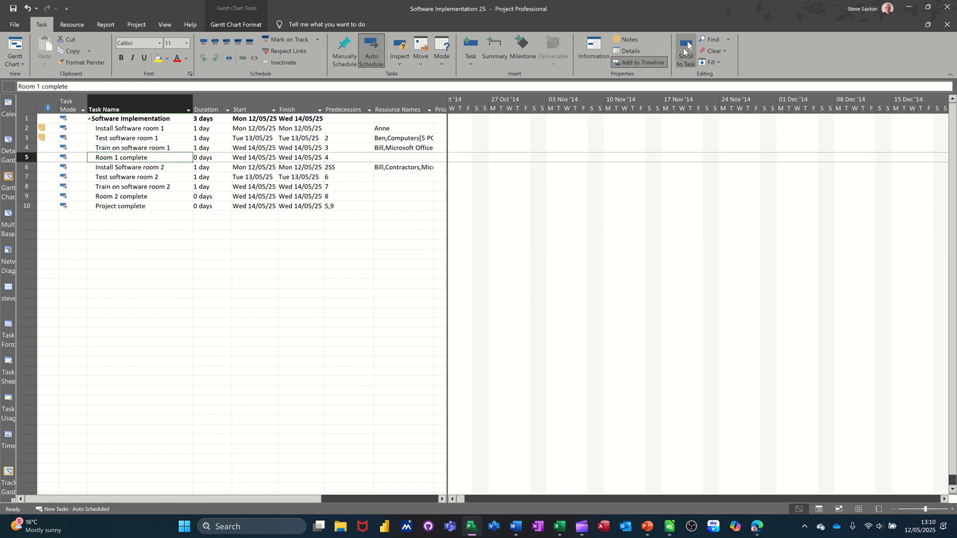
{"action": "left_click", "coordinate": [686, 45]}
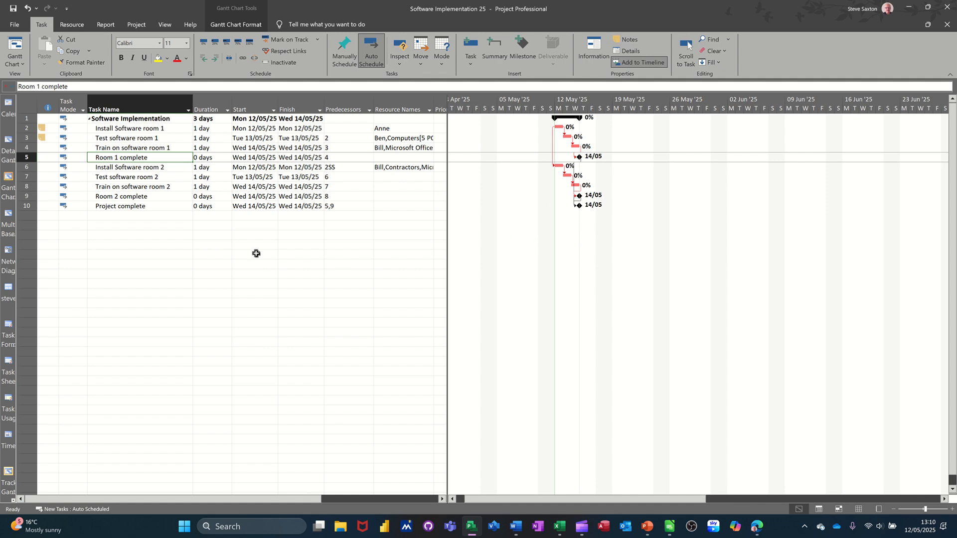
Step: Show the task Name as text above the Critical bars in the bar styles
{"action": "double_click", "coordinate": [568, 245]}
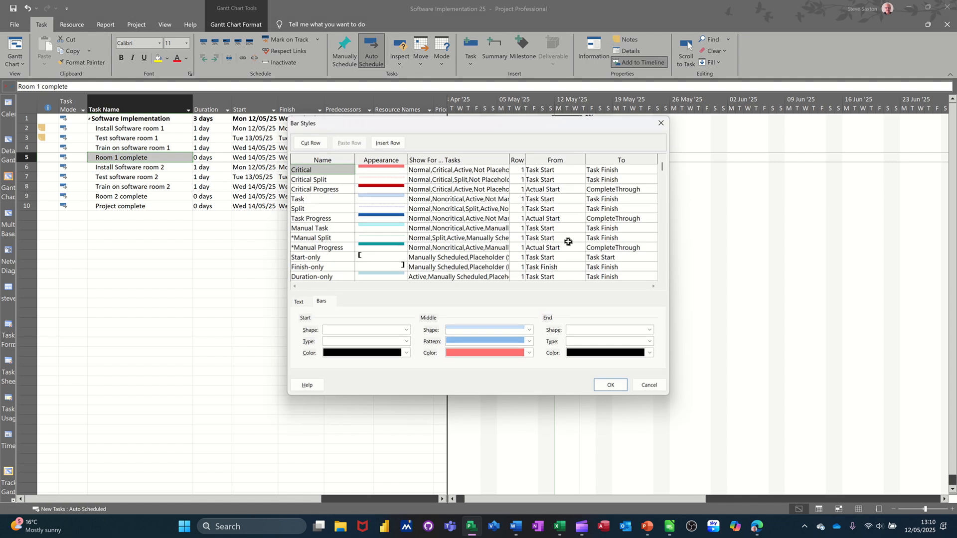
{"action": "left_click", "coordinate": [300, 303]}
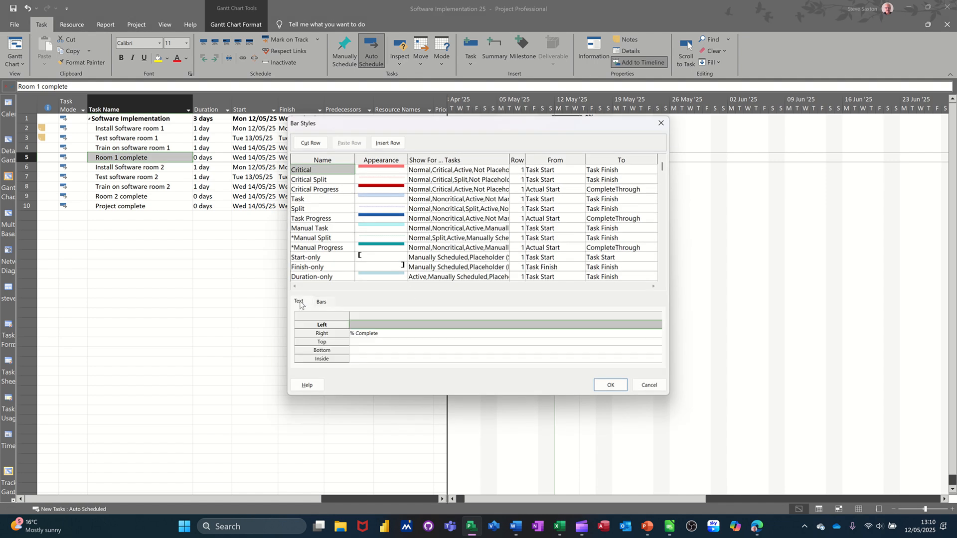
{"action": "left_click", "coordinate": [387, 341]}
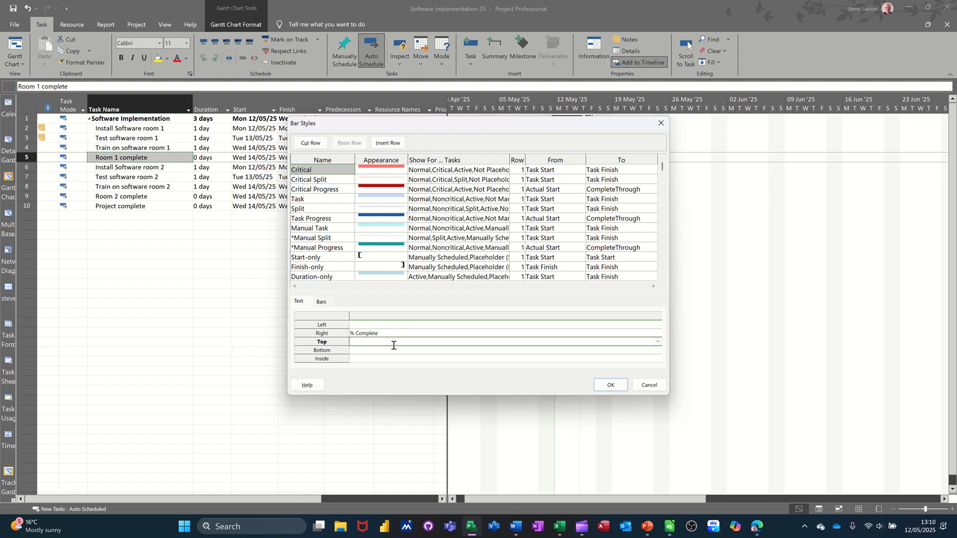
{"action": "type", "text": "Name"}
{"action": "left_click", "coordinate": [610, 384]}
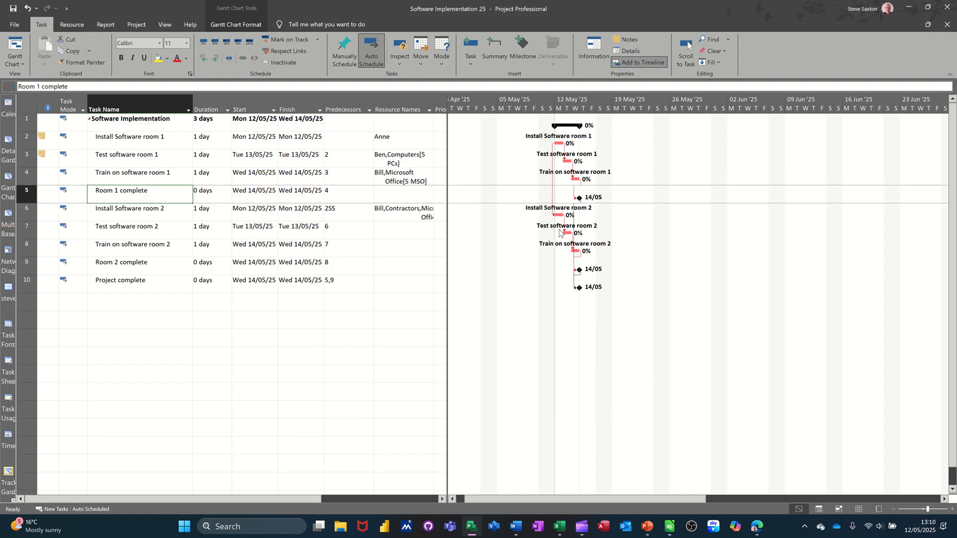
{"action": "double_click", "coordinate": [575, 334]}
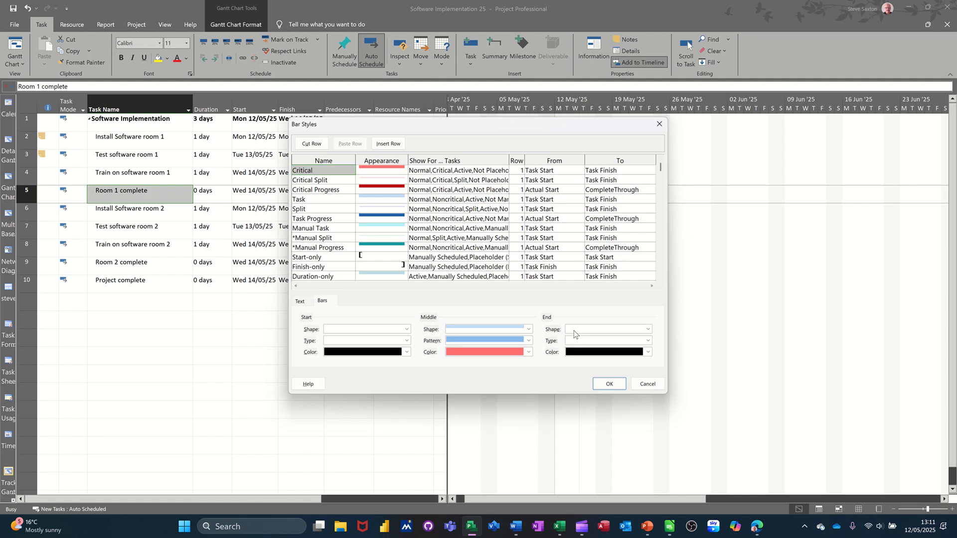
{"action": "left_click", "coordinate": [302, 303]}
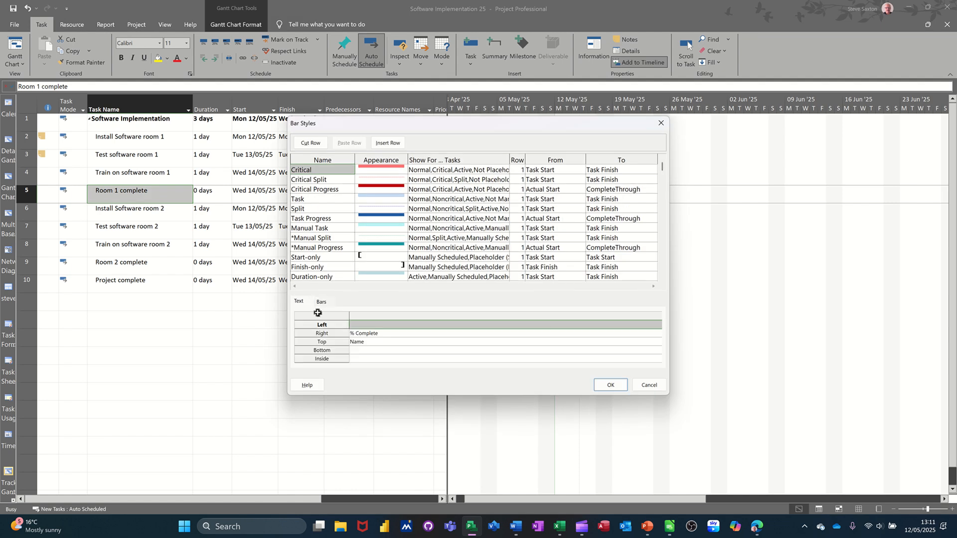
{"action": "left_click", "coordinate": [378, 343]}
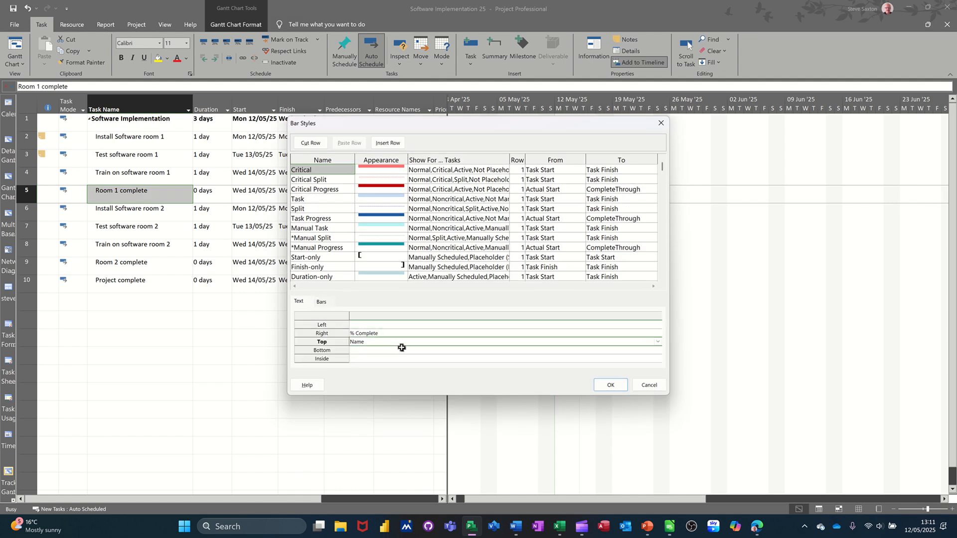
{"action": "key", "text": "Delete"}
{"action": "left_click", "coordinate": [425, 333]}
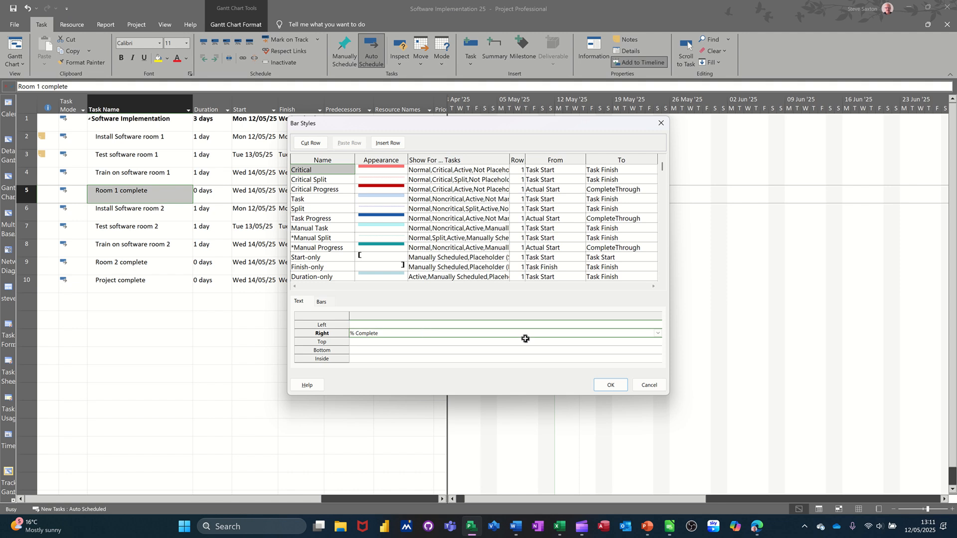
{"action": "left_click", "coordinate": [659, 333]}
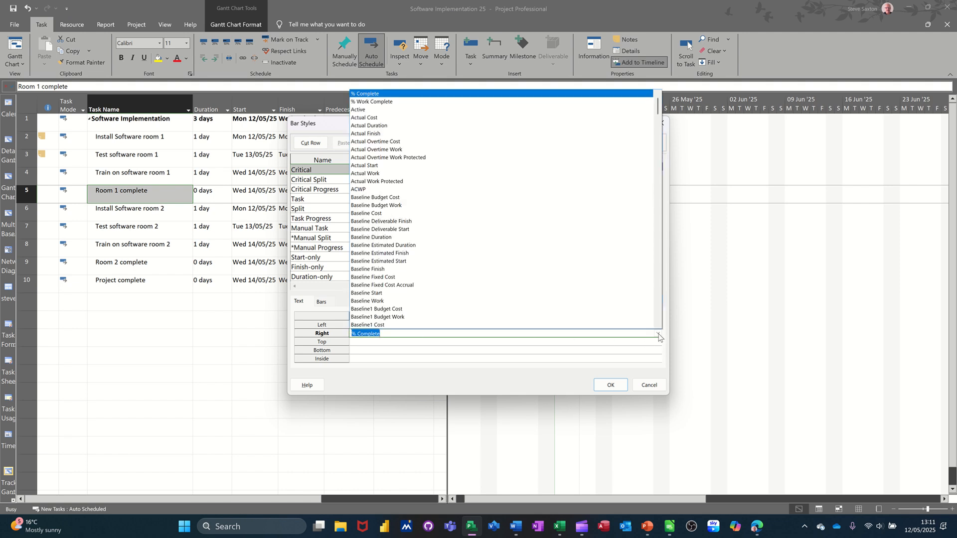
{"action": "scroll", "coordinate": [530, 209], "scroll_direction": "down", "scroll_amount": 12}
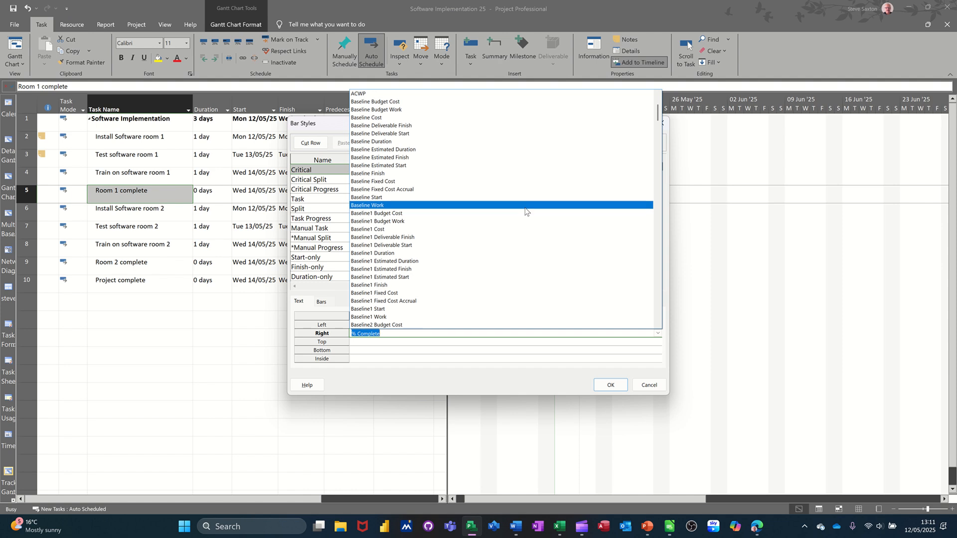
{"action": "scroll", "coordinate": [530, 232], "scroll_direction": "down", "scroll_amount": 20}
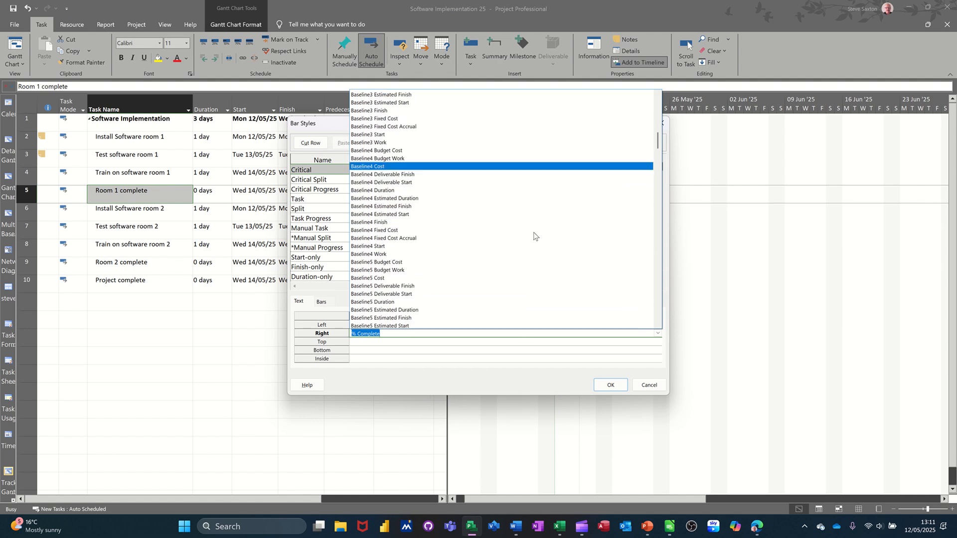
{"action": "scroll", "coordinate": [535, 242], "scroll_direction": "down", "scroll_amount": 15}
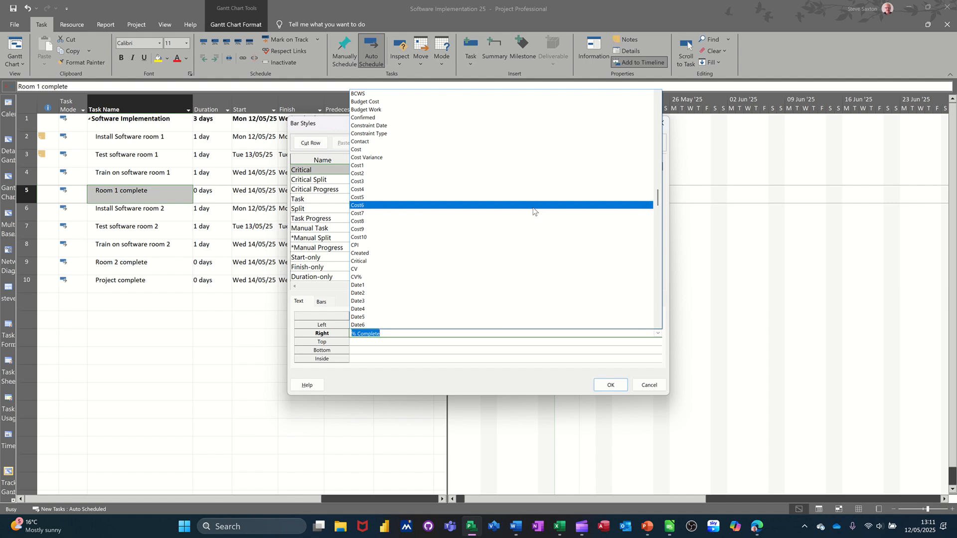
{"action": "left_click", "coordinate": [650, 386]}
{"action": "left_click", "coordinate": [644, 386]}
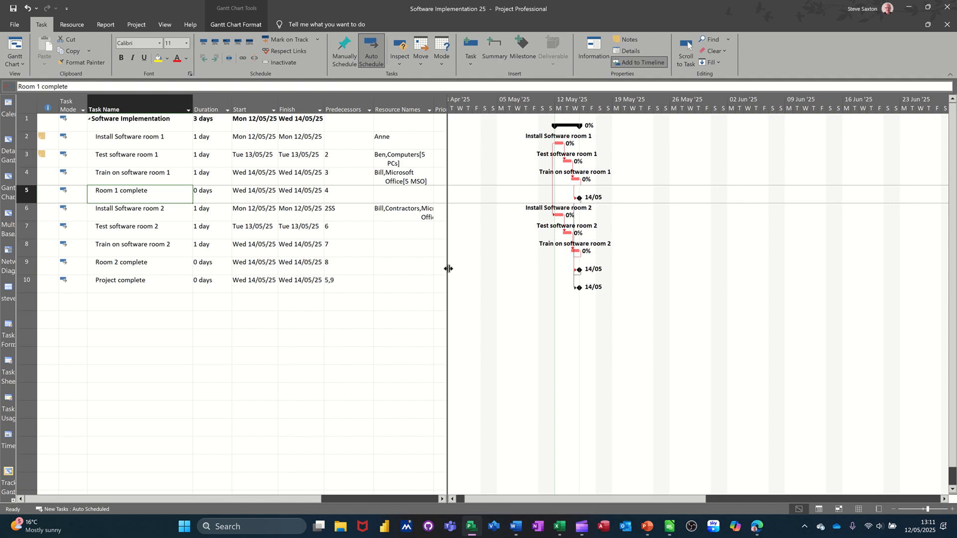
Step: Widen the task table, view its Cost table and change it to the Tracking table
{"action": "left_click_drag", "start_coordinate": [448, 271], "coordinate": [528, 273]}
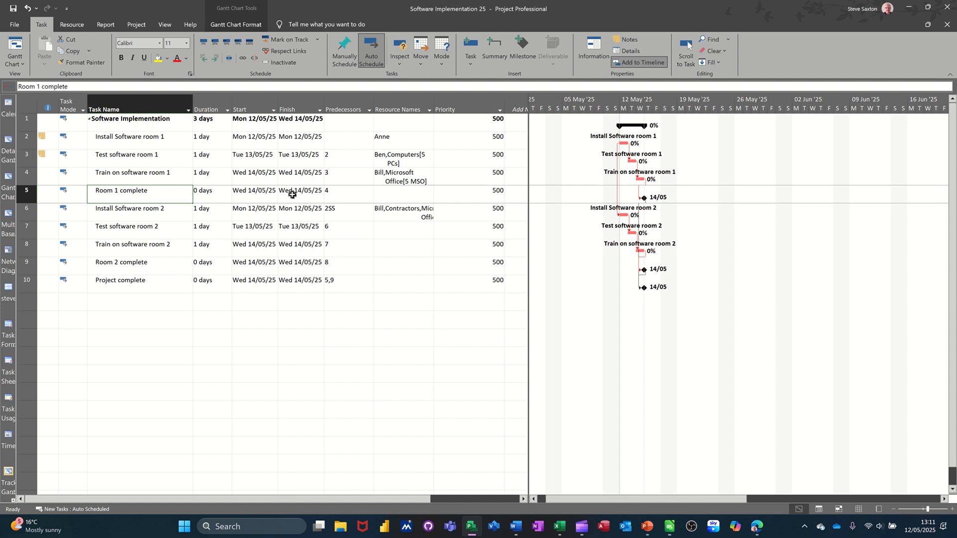
{"action": "left_click", "coordinate": [163, 26]}
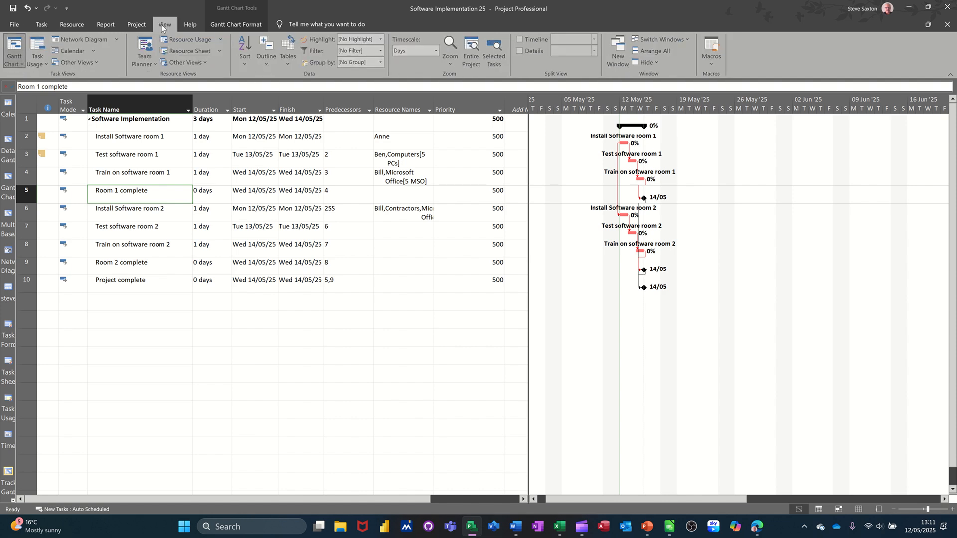
{"action": "left_click", "coordinate": [287, 62]}
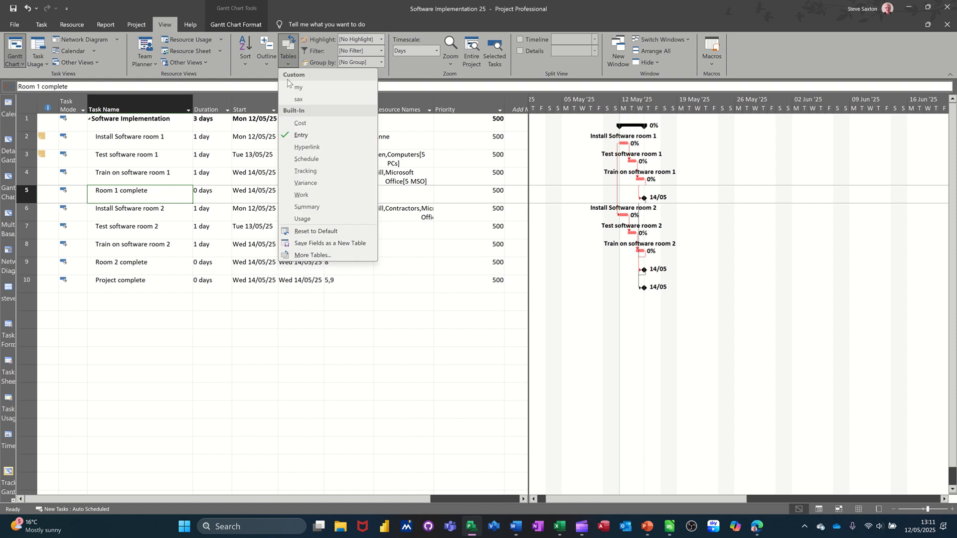
{"action": "left_click", "coordinate": [303, 124]}
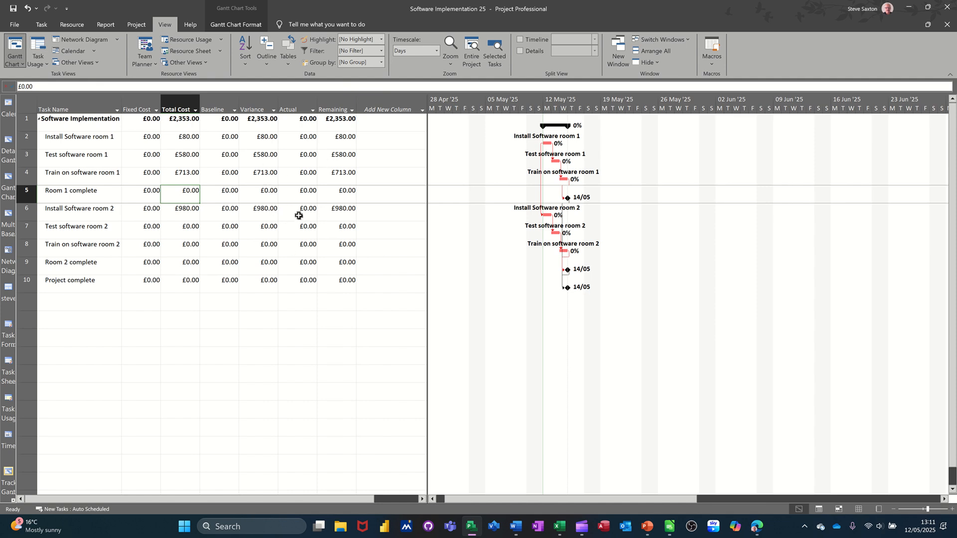
{"action": "left_click", "coordinate": [289, 68]}
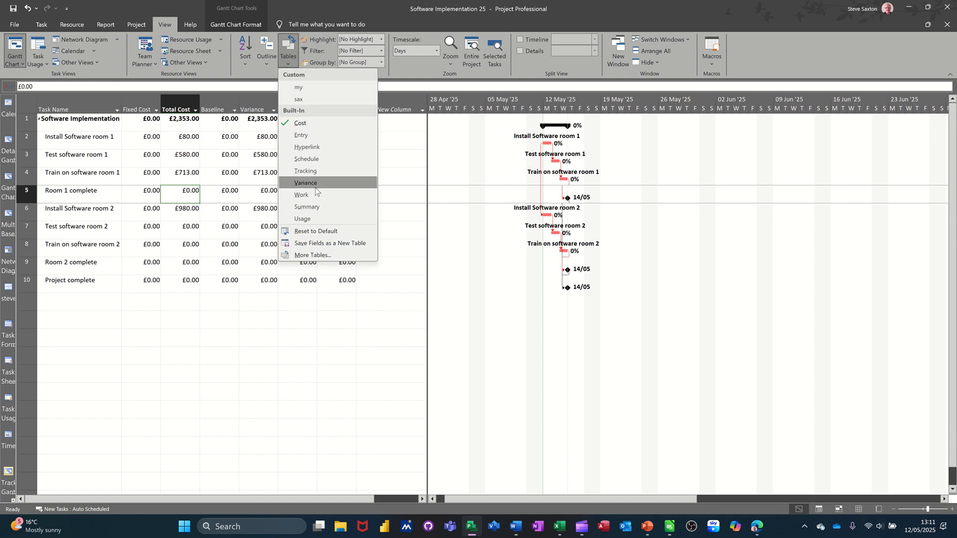
{"action": "left_click", "coordinate": [305, 171]}
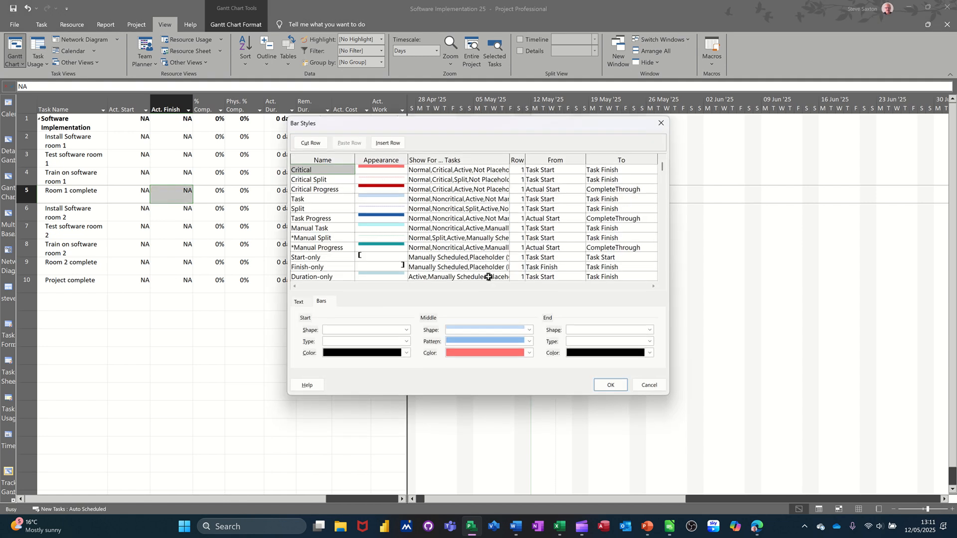
Step: Remove the Name text above the Critical bars in the bar styles, keeping % Complete on the right
{"action": "left_click", "coordinate": [298, 302]}
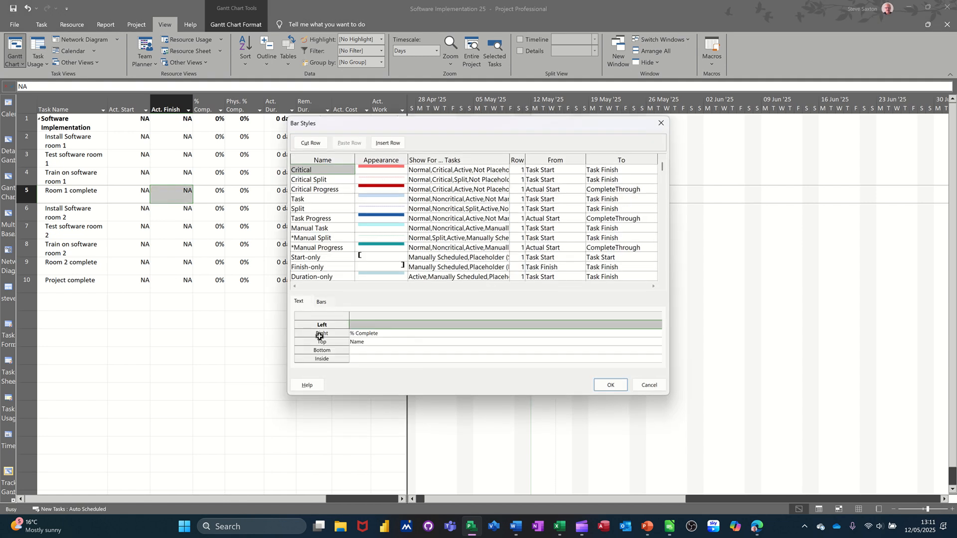
{"action": "left_click", "coordinate": [377, 343]}
{"action": "key", "text": "Delete"}
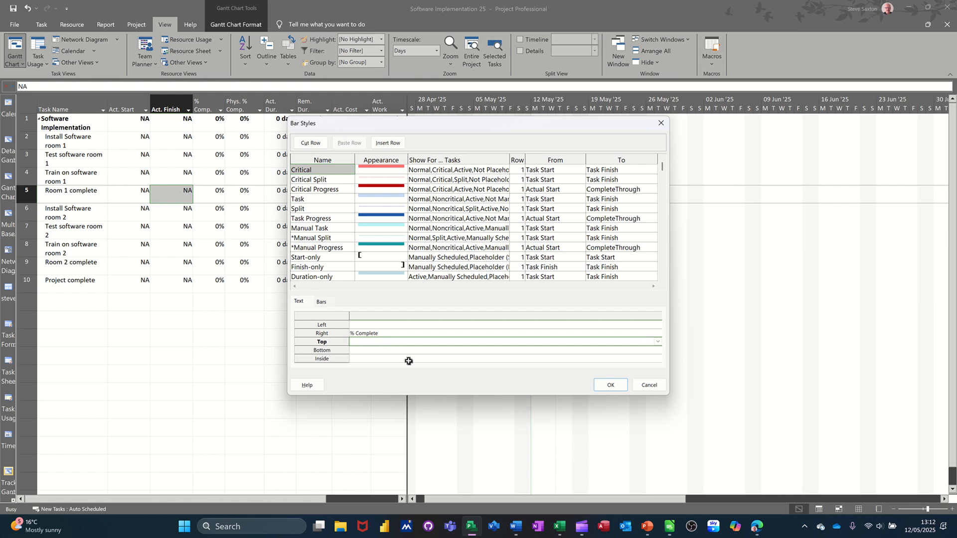
{"action": "left_click", "coordinate": [611, 385]}
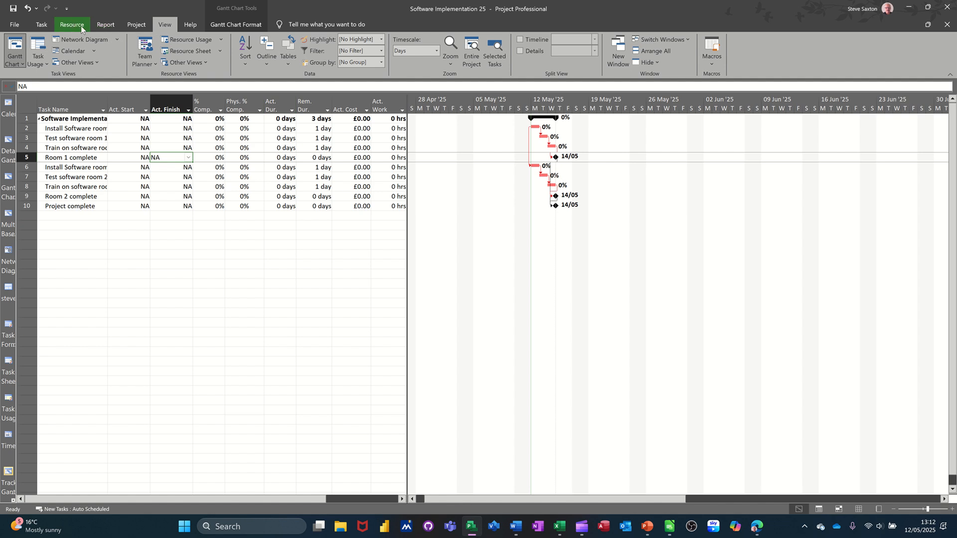
Step: Set the standard Baseline for the entire project
{"action": "left_click", "coordinate": [133, 26]}
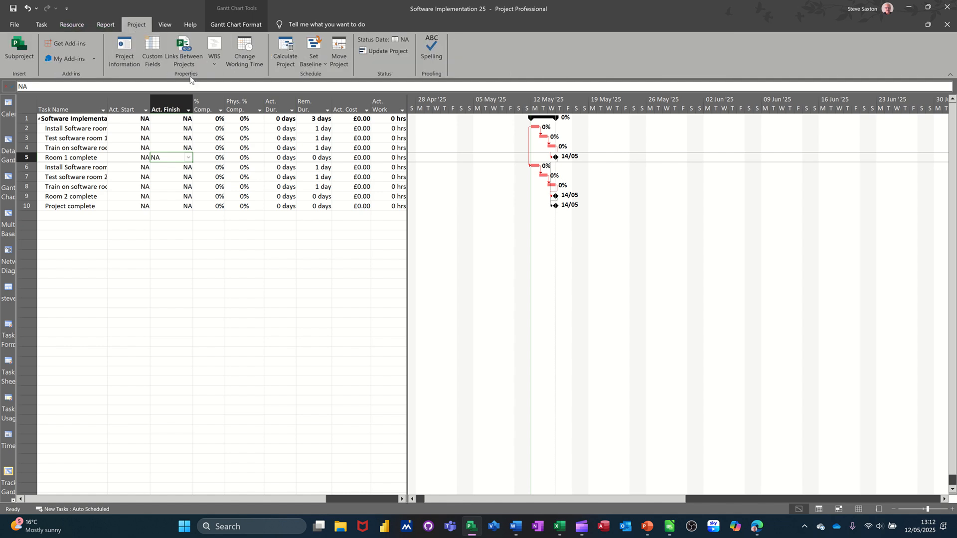
{"action": "left_click", "coordinate": [320, 61]}
{"action": "left_click", "coordinate": [317, 76]}
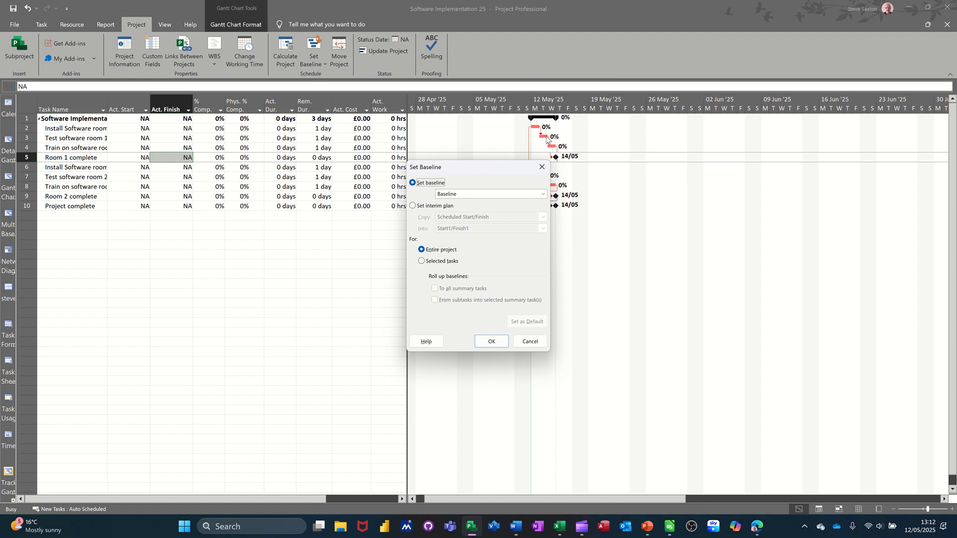
{"action": "left_click", "coordinate": [489, 341]}
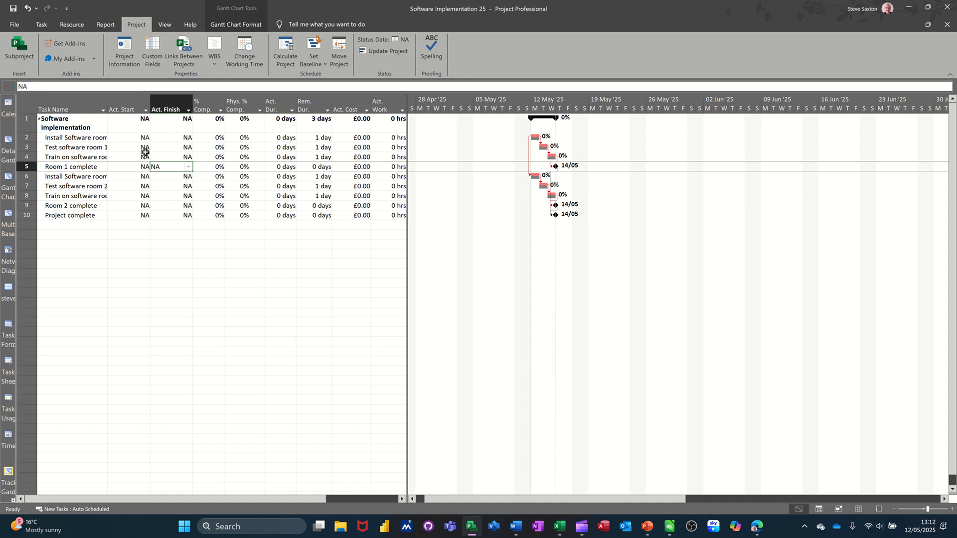
Step: Set the actual finish of Install Software room 1 to 14 May 2025
{"action": "left_click", "coordinate": [169, 138]}
{"action": "left_click", "coordinate": [189, 138]}
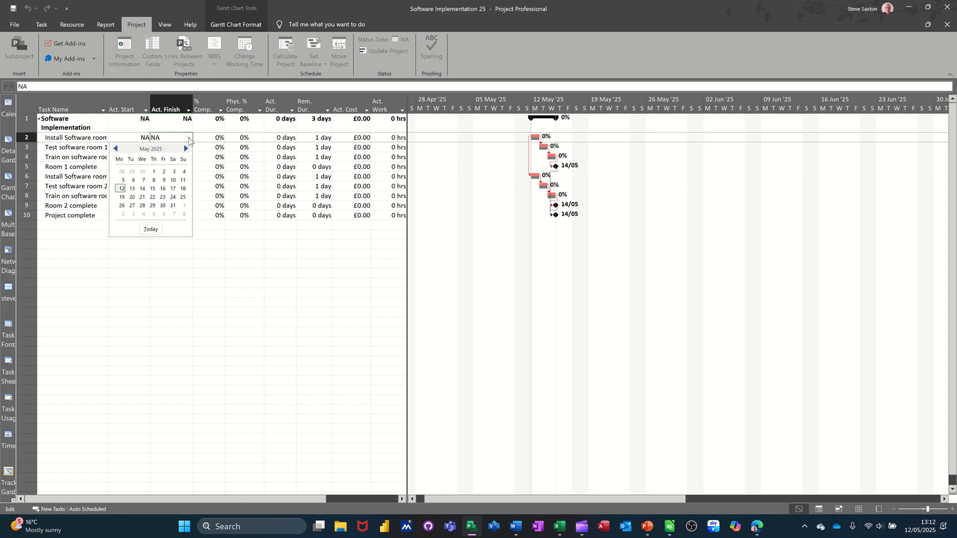
{"action": "left_click", "coordinate": [142, 189]}
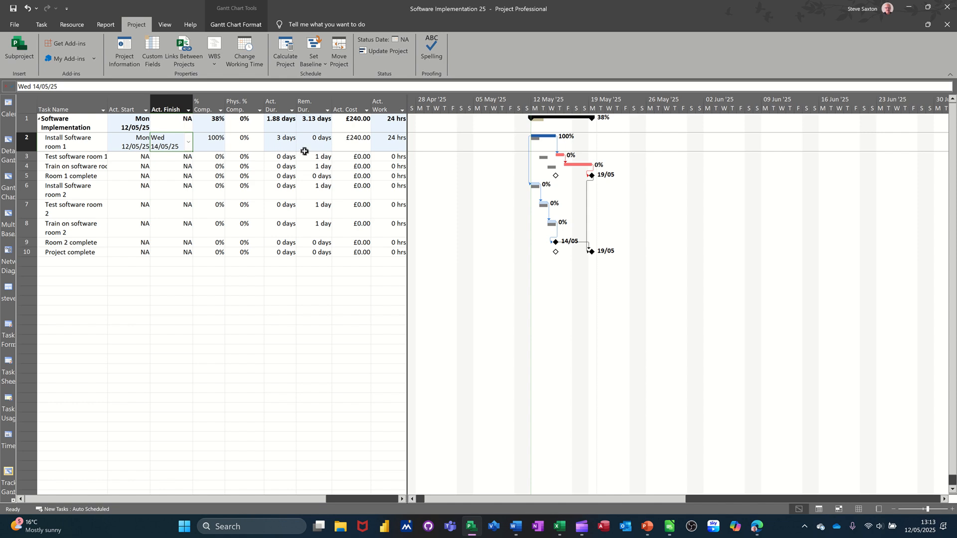
Step: Set the actual duration of Test software room 1 to 2 days
{"action": "left_click", "coordinate": [278, 158]}
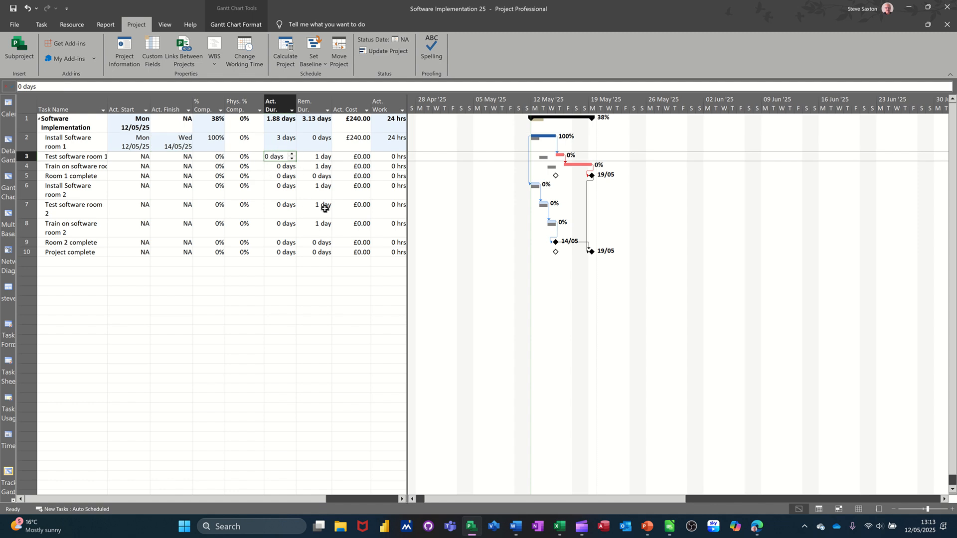
{"action": "type", "text": "2"}
{"action": "left_click", "coordinate": [278, 189]}
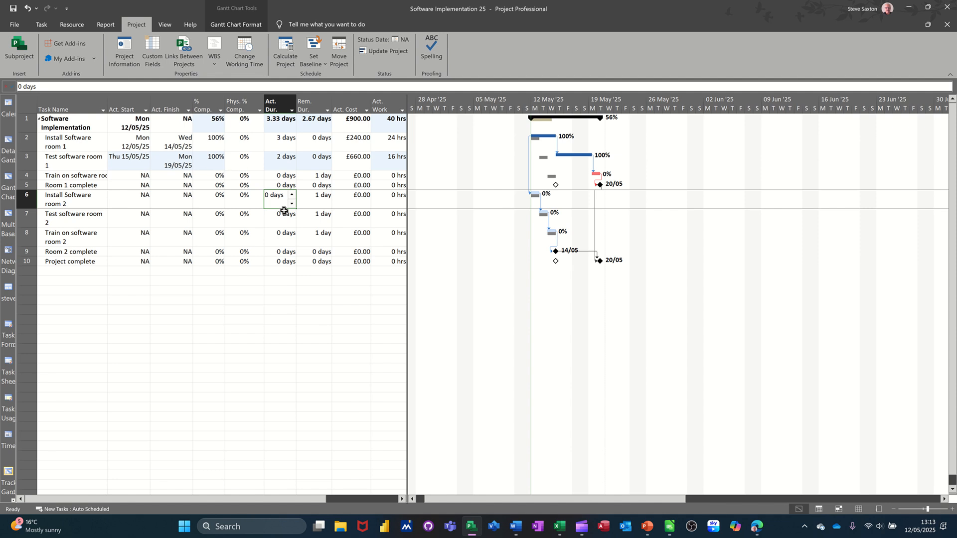
Step: Set the actual durations of Train on software room 1 and Test software room 2 to 4 days, and Train on software room 2 to 5 days
{"action": "left_click", "coordinate": [281, 175]}
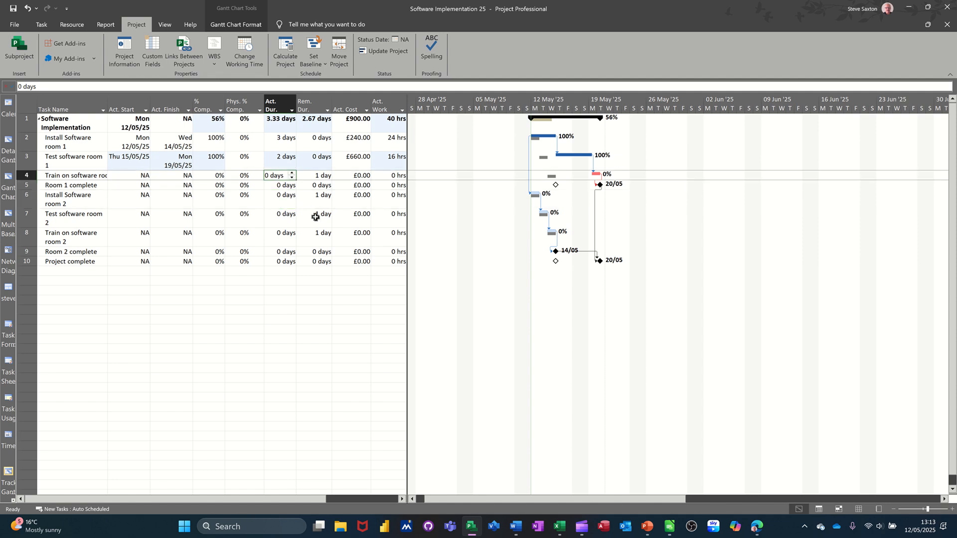
{"action": "type", "text": "4"}
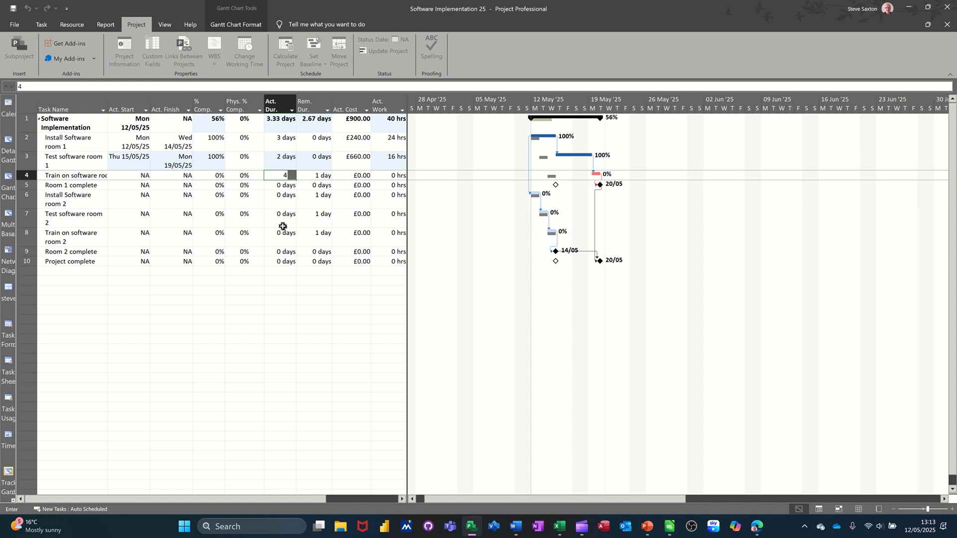
{"action": "left_click", "coordinate": [282, 219]}
{"action": "type", "text": "4"}
{"action": "left_click", "coordinate": [280, 244]}
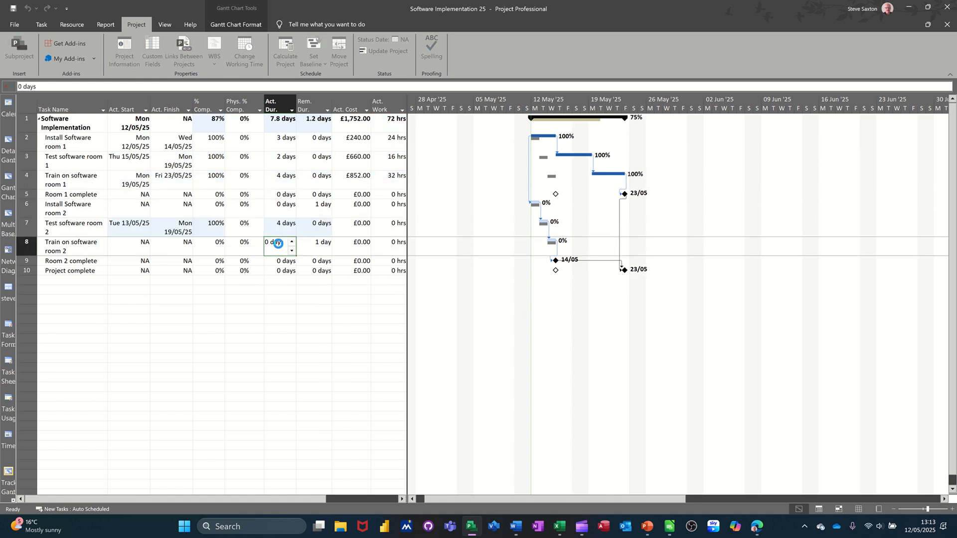
{"action": "type", "text": "5"}
{"action": "key", "text": "Return"}
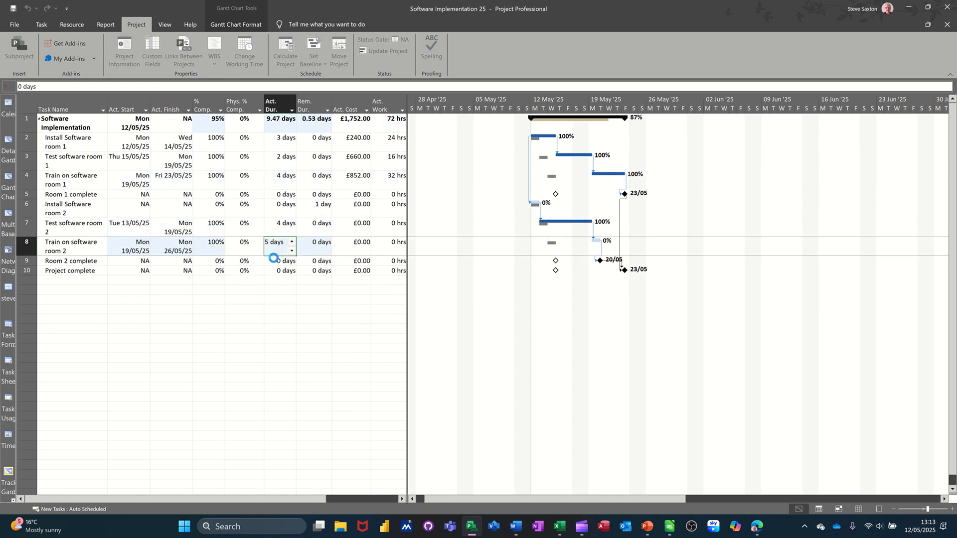
{"action": "left_click", "coordinate": [285, 187]}
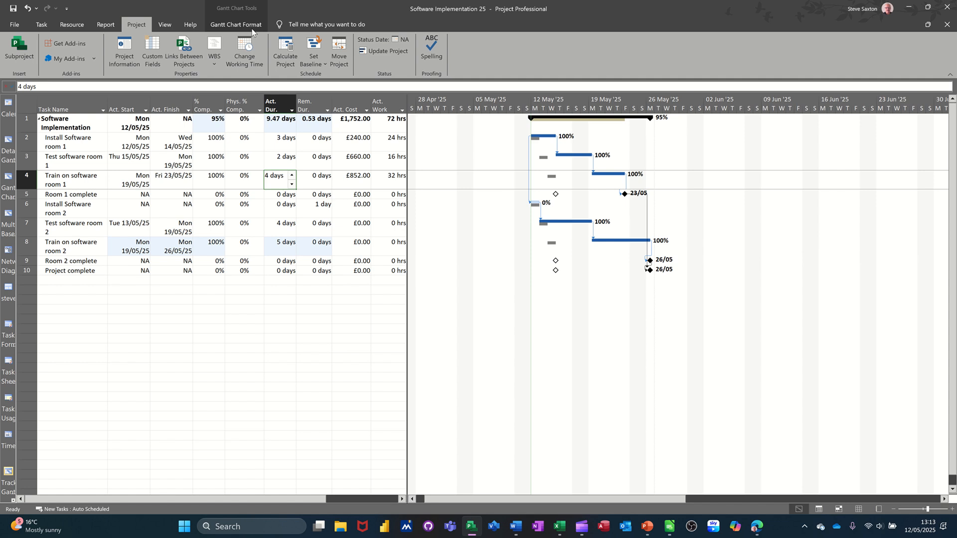
Step: Hide the standard Baseline bars in the chart and show the slippage lines against that baseline instead
{"action": "left_click", "coordinate": [224, 23]}
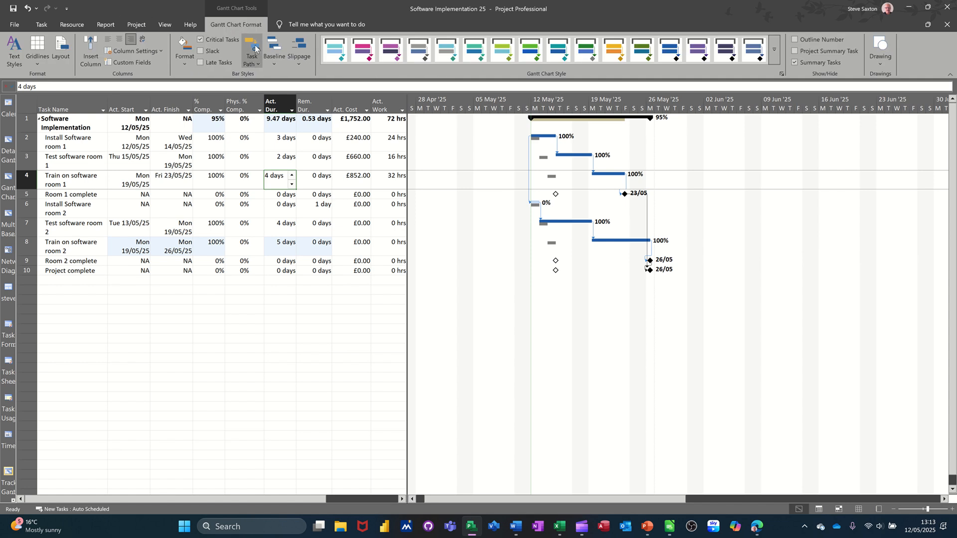
{"action": "left_click", "coordinate": [277, 65]}
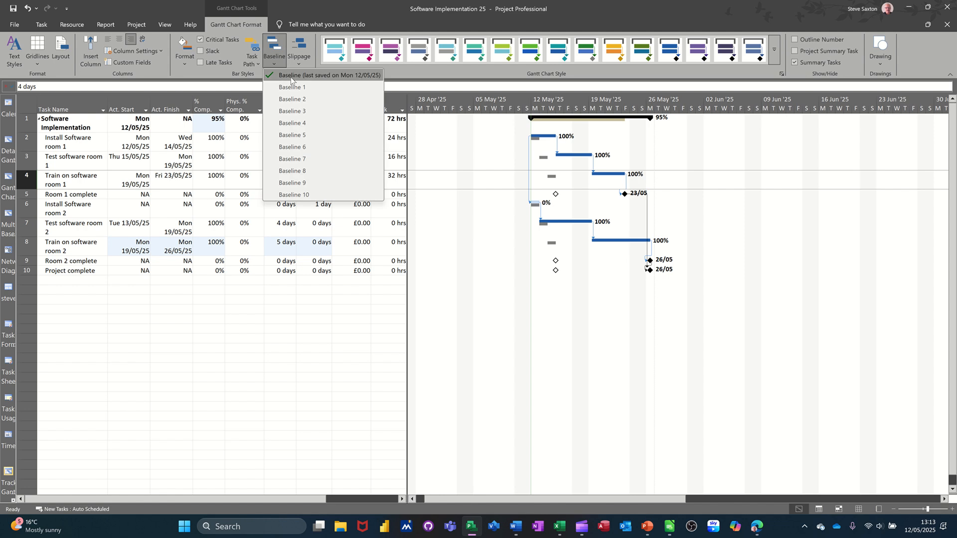
{"action": "left_click", "coordinate": [291, 76]}
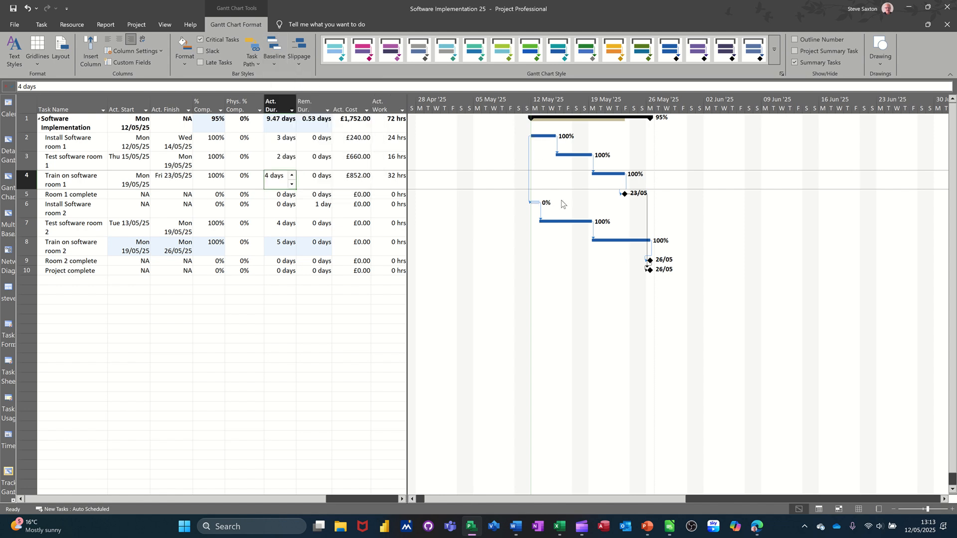
{"action": "left_click", "coordinate": [301, 63]}
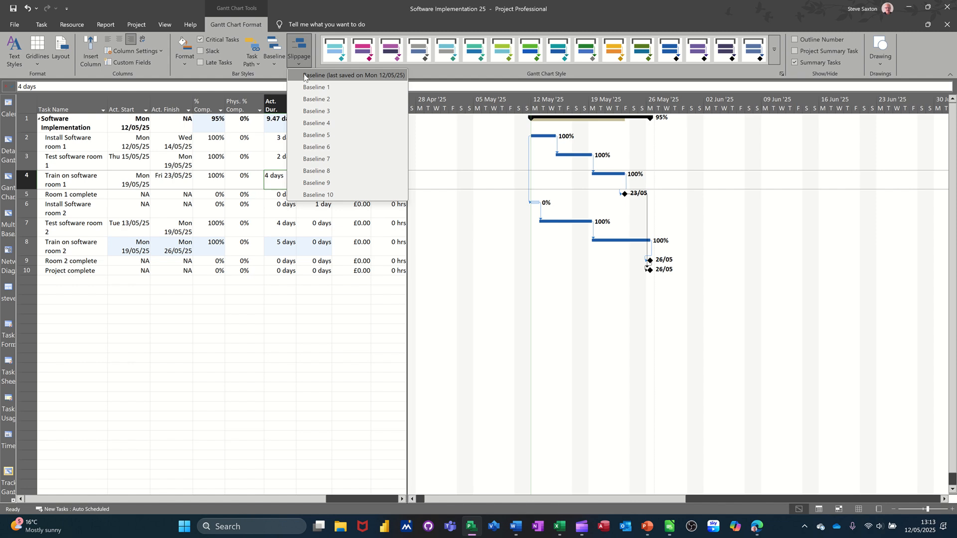
{"action": "left_click", "coordinate": [315, 78]}
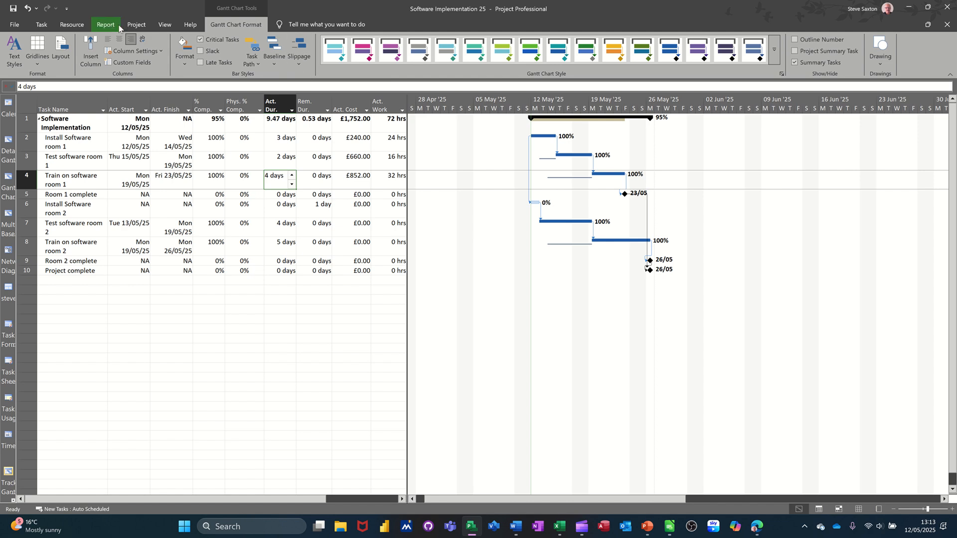
Step: Set Baseline 1 for the entire project
{"action": "left_click", "coordinate": [132, 24]}
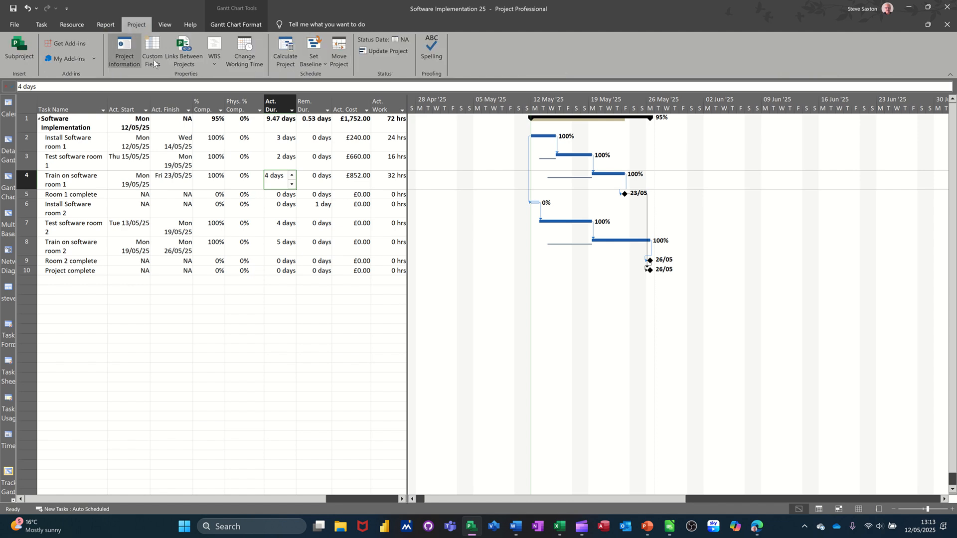
{"action": "left_click", "coordinate": [315, 62]}
{"action": "left_click", "coordinate": [320, 76]}
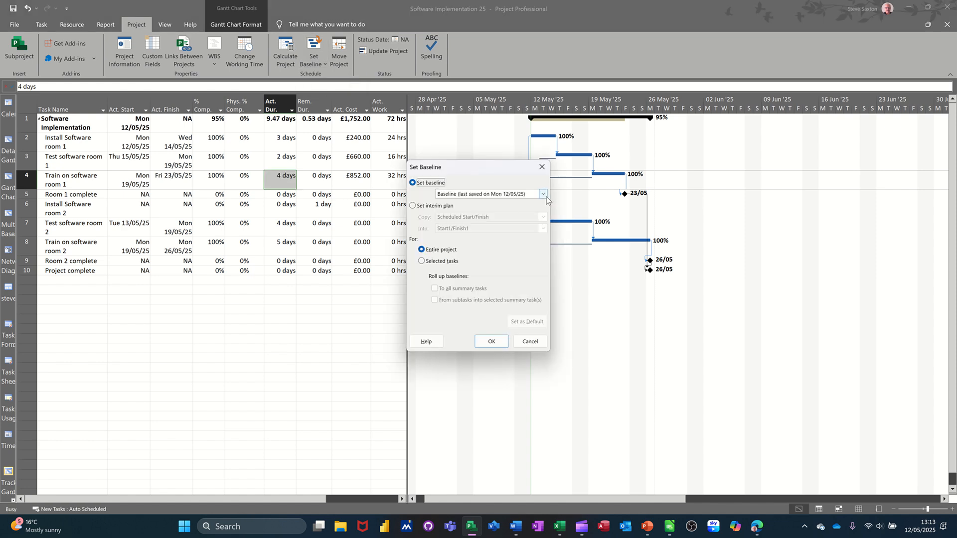
{"action": "left_click", "coordinate": [544, 195]}
{"action": "left_click", "coordinate": [495, 211]}
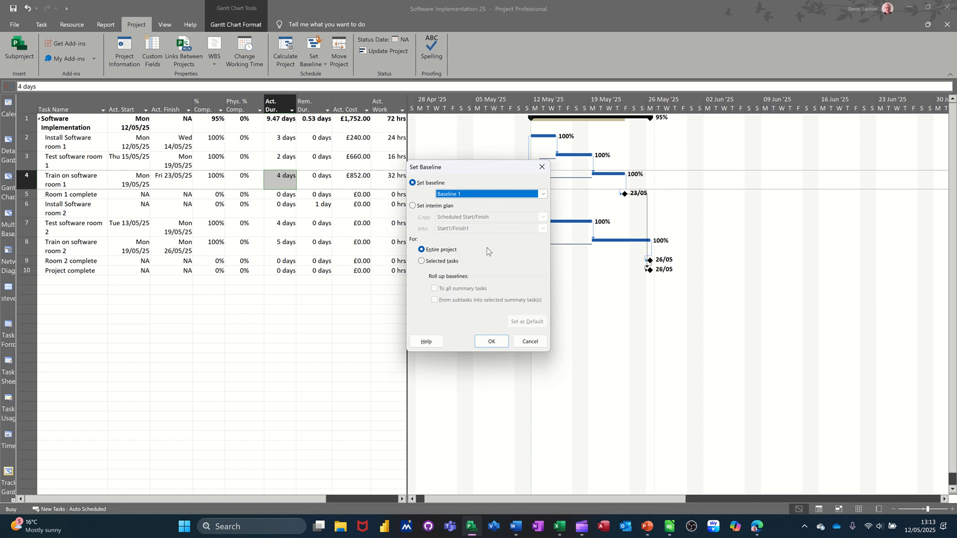
{"action": "left_click", "coordinate": [490, 341]}
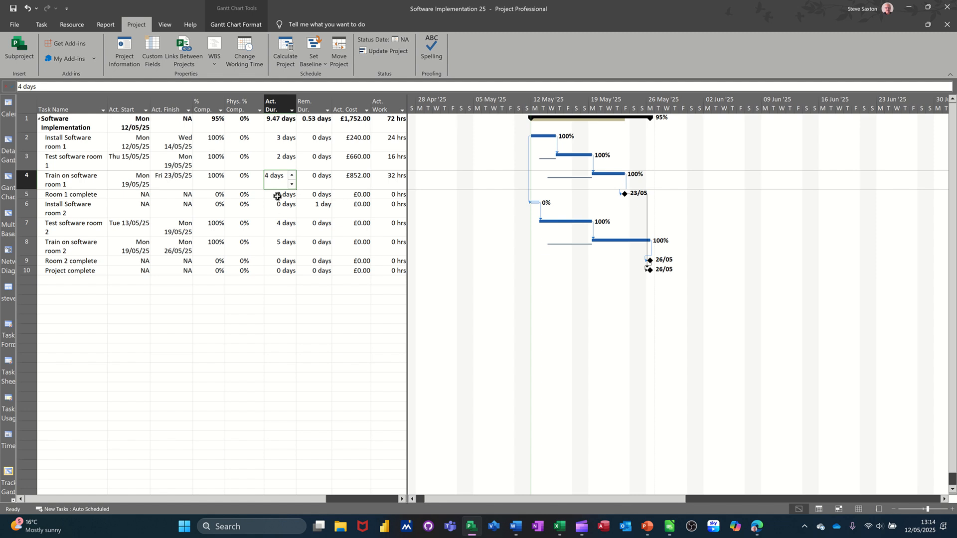
Step: Set the actual duration of Install Software room 2 to 8 days
{"action": "left_click", "coordinate": [279, 211]}
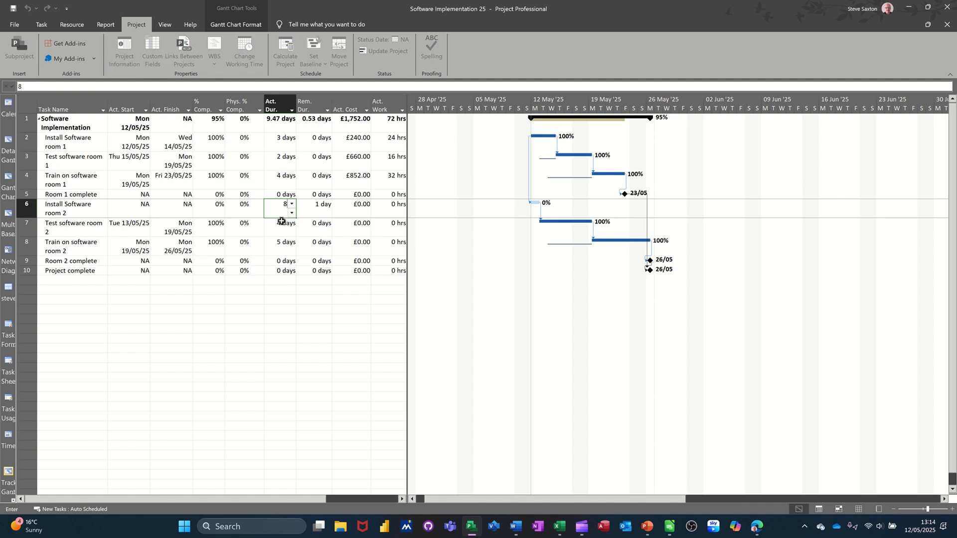
{"action": "type", "text": "8"}
{"action": "key", "text": "Return"}
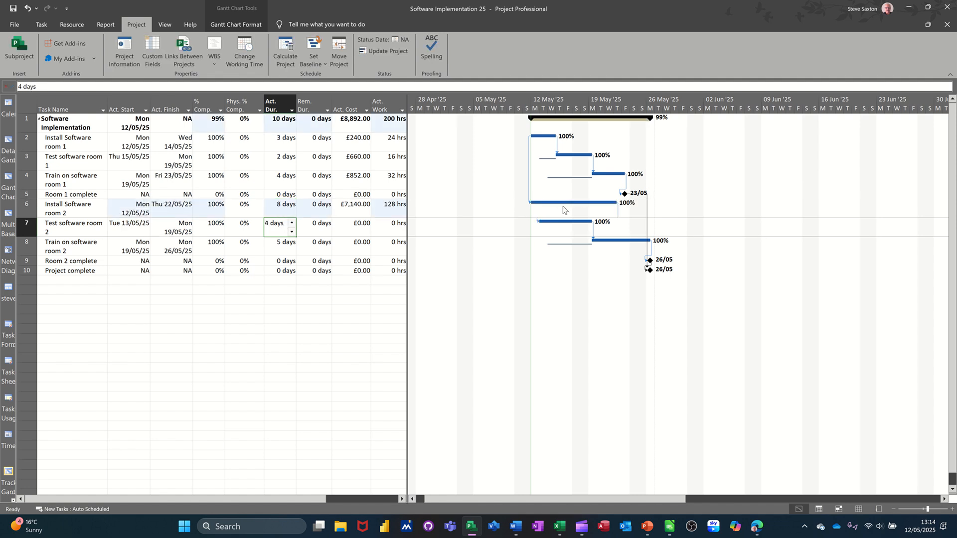
Step: Show both the slippage lines and the baseline bars in the chart for Baseline 1
{"action": "left_click", "coordinate": [233, 27]}
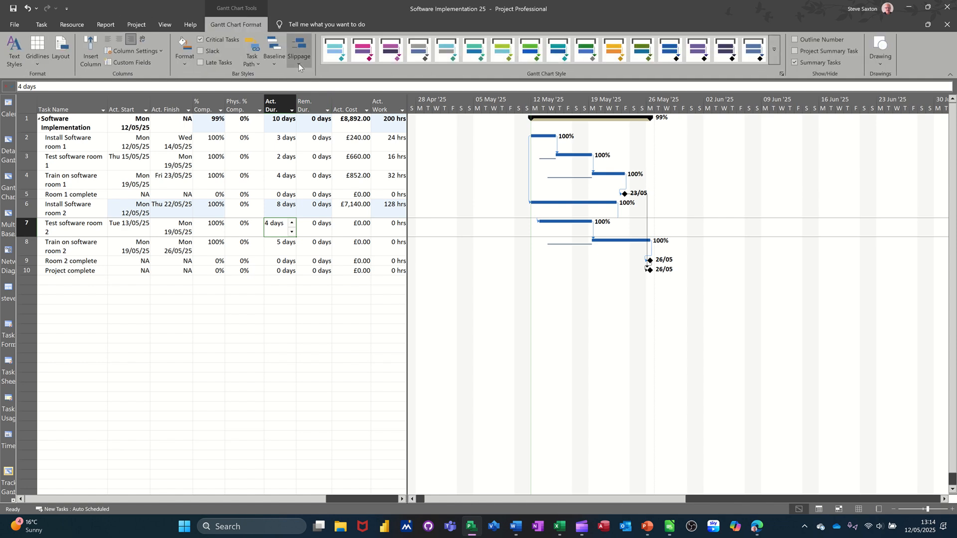
{"action": "left_click", "coordinate": [298, 64]}
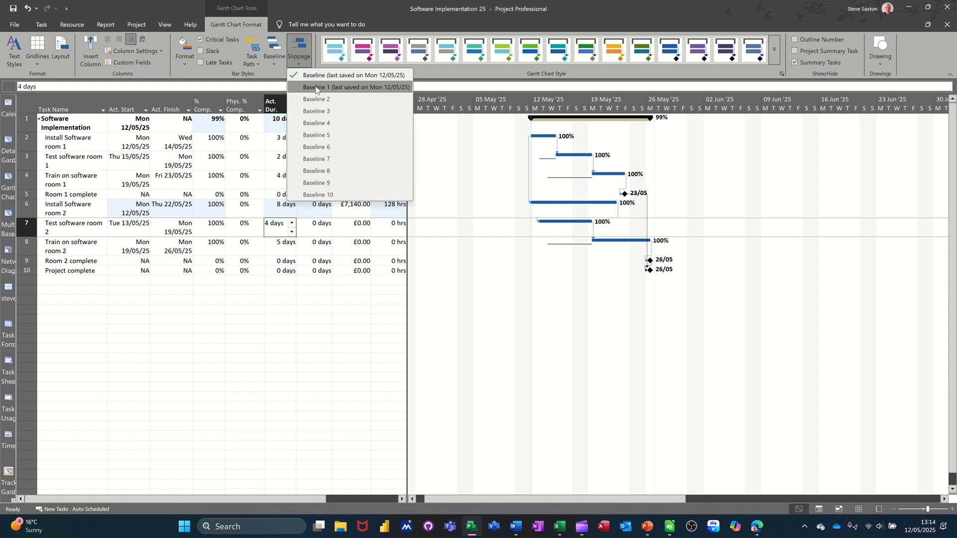
{"action": "left_click", "coordinate": [315, 88]}
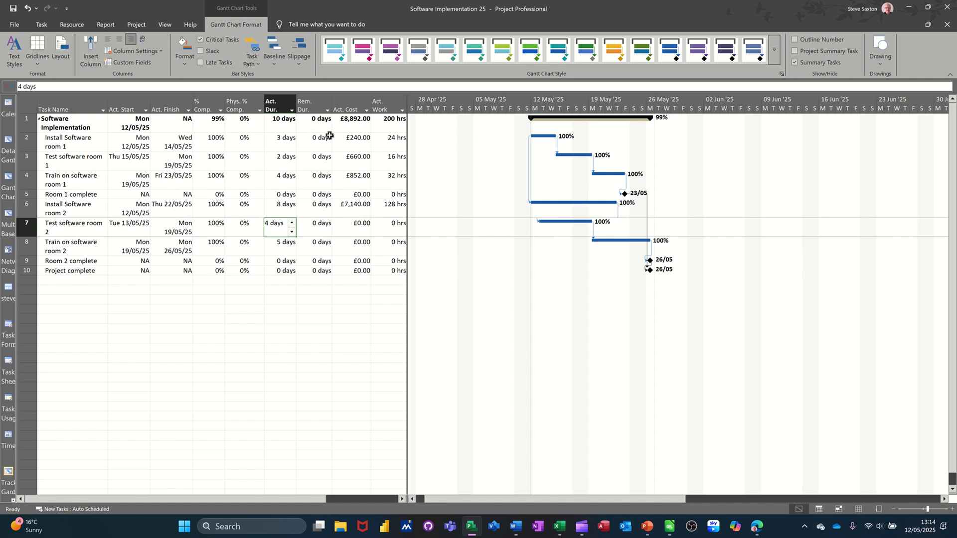
{"action": "left_click", "coordinate": [275, 62]}
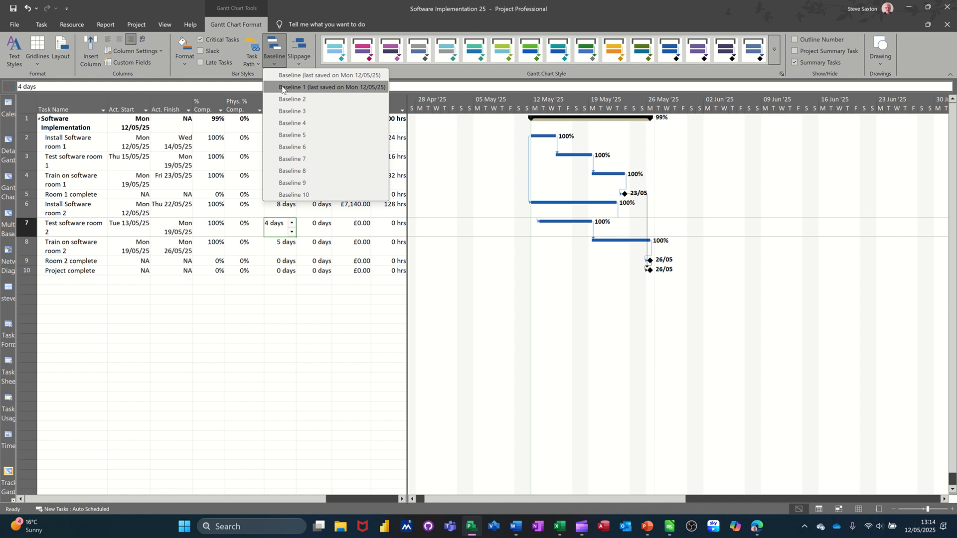
{"action": "left_click", "coordinate": [280, 86]}
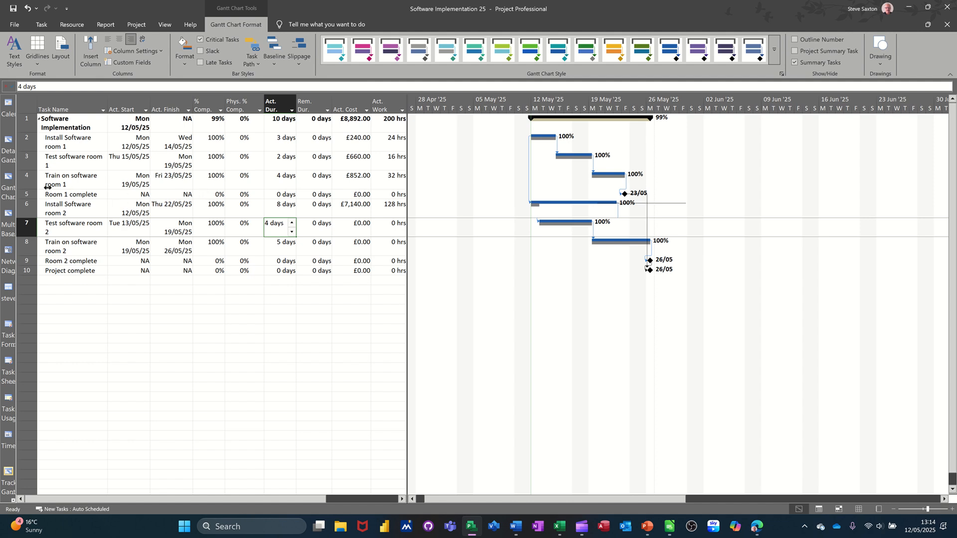
Step: Switch to the Gantt Chart view and add a % Complete column after Priority in the widened task table
{"action": "left_click", "coordinate": [8, 179]}
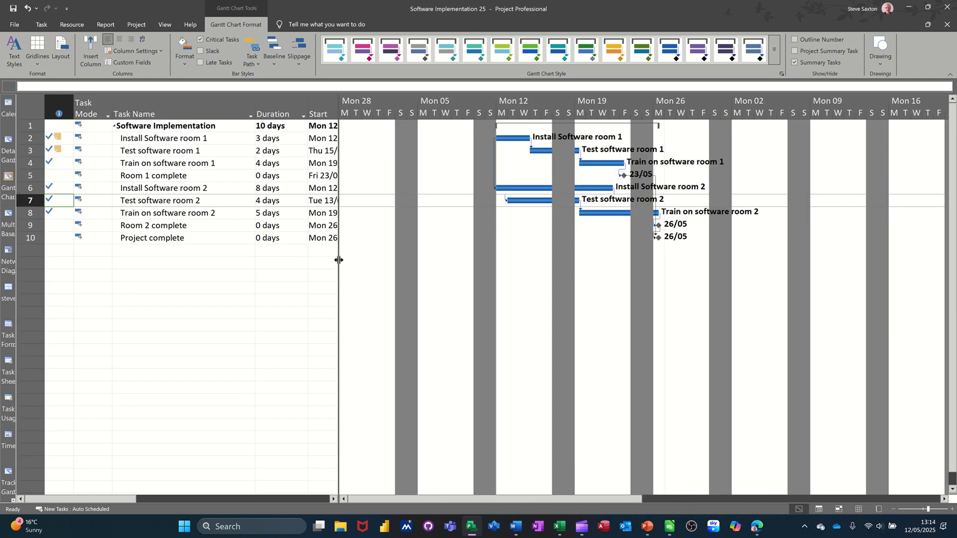
{"action": "left_click_drag", "start_coordinate": [339, 260], "coordinate": [496, 271]}
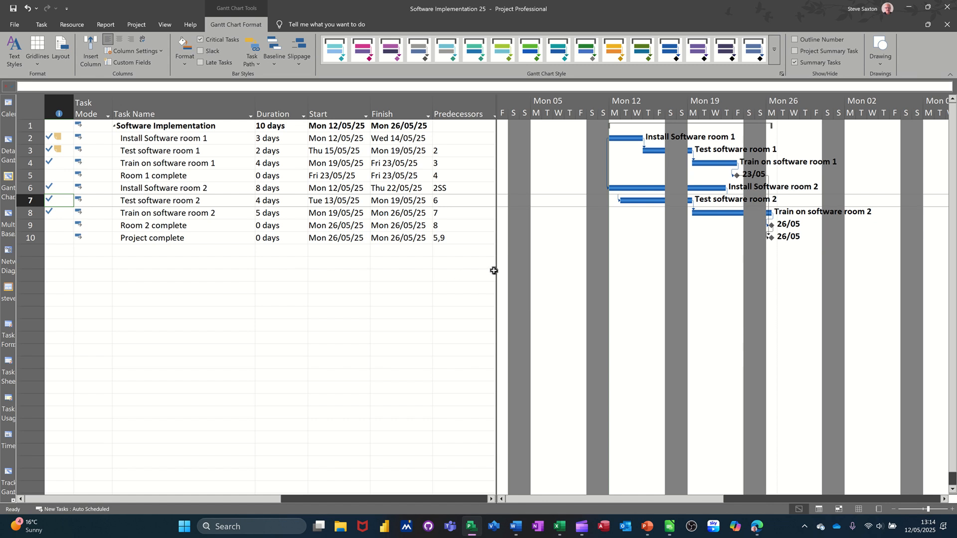
{"action": "left_click_drag", "start_coordinate": [497, 270], "coordinate": [637, 286]}
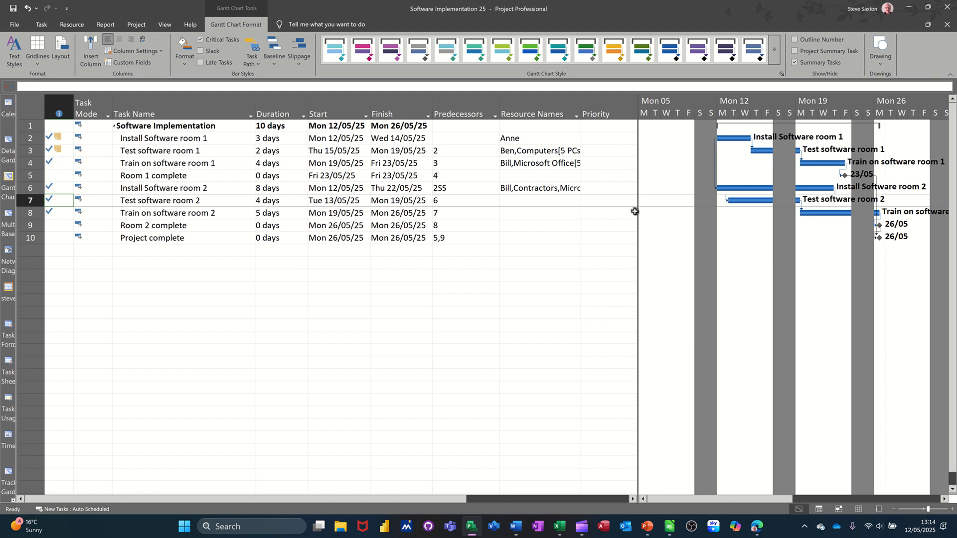
{"action": "left_click_drag", "start_coordinate": [637, 211], "coordinate": [753, 212]}
{"action": "left_click", "coordinate": [703, 122]}
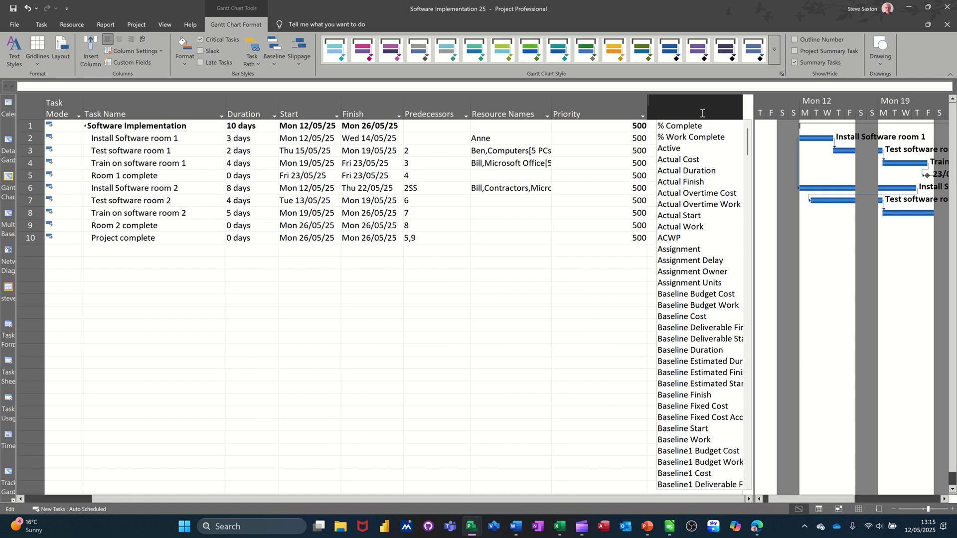
{"action": "left_click", "coordinate": [692, 127]}
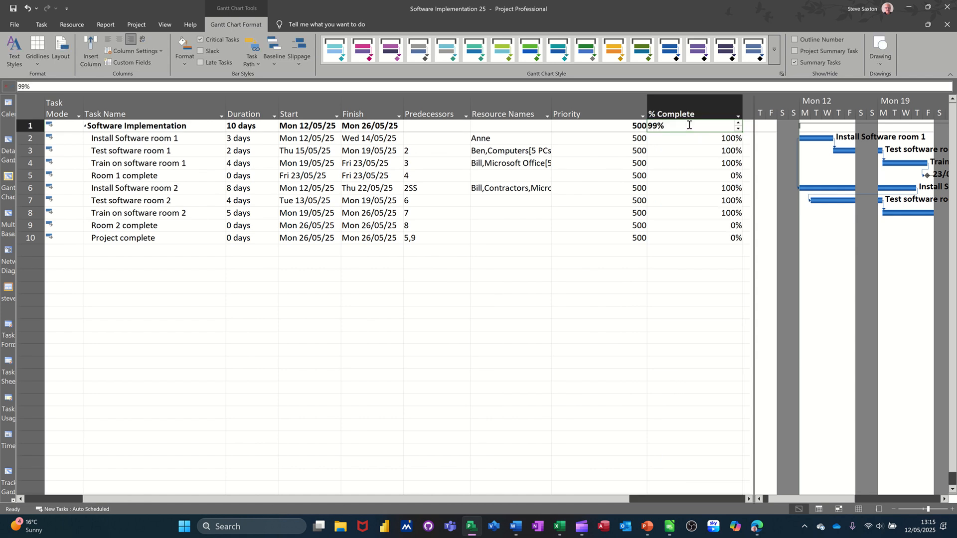
Step: Move the % Complete column between Predecessors and Resource Names
{"action": "left_click", "coordinate": [685, 114]}
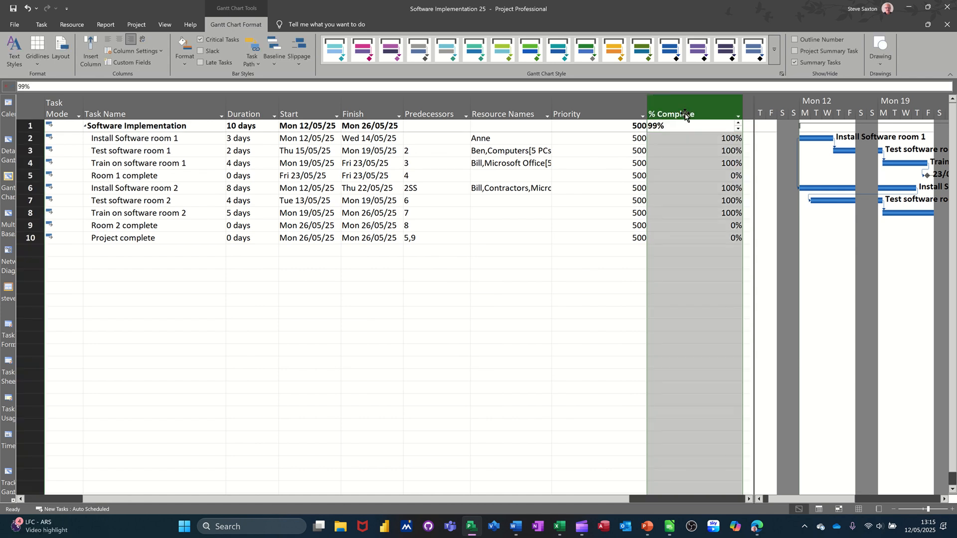
{"action": "left_click_drag", "start_coordinate": [685, 113], "coordinate": [429, 162]}
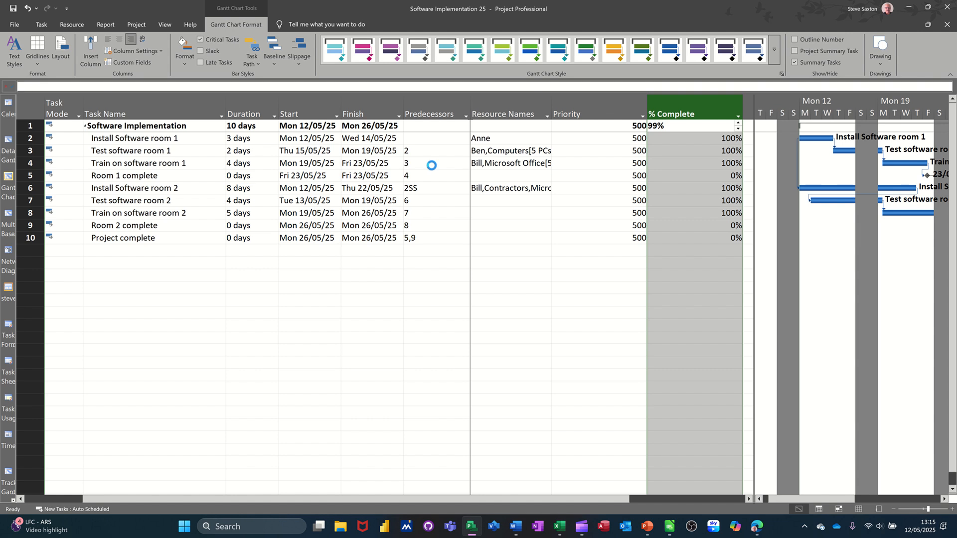
{"action": "left_click", "coordinate": [525, 280]}
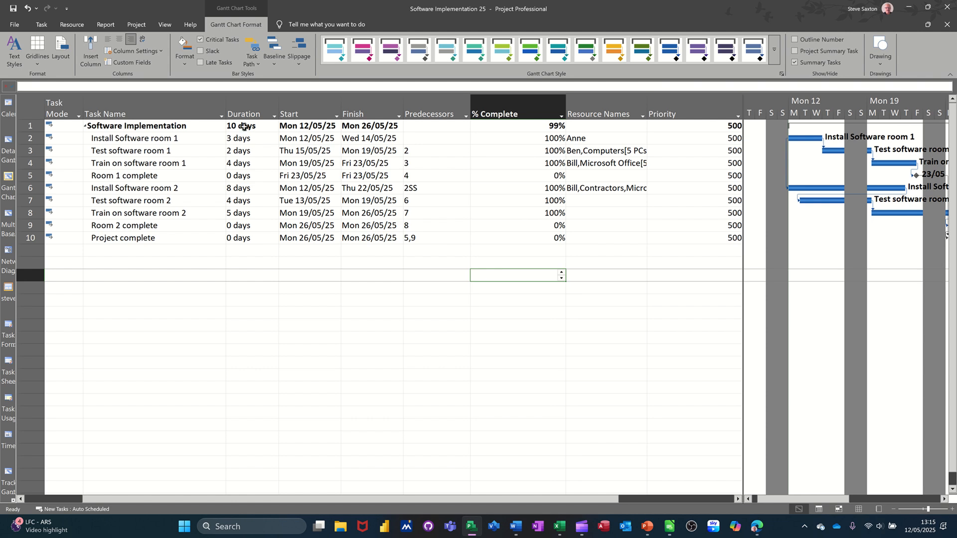
Step: Save the customised Gantt layout as a new view named with the author's first name
{"action": "left_click", "coordinate": [164, 25]}
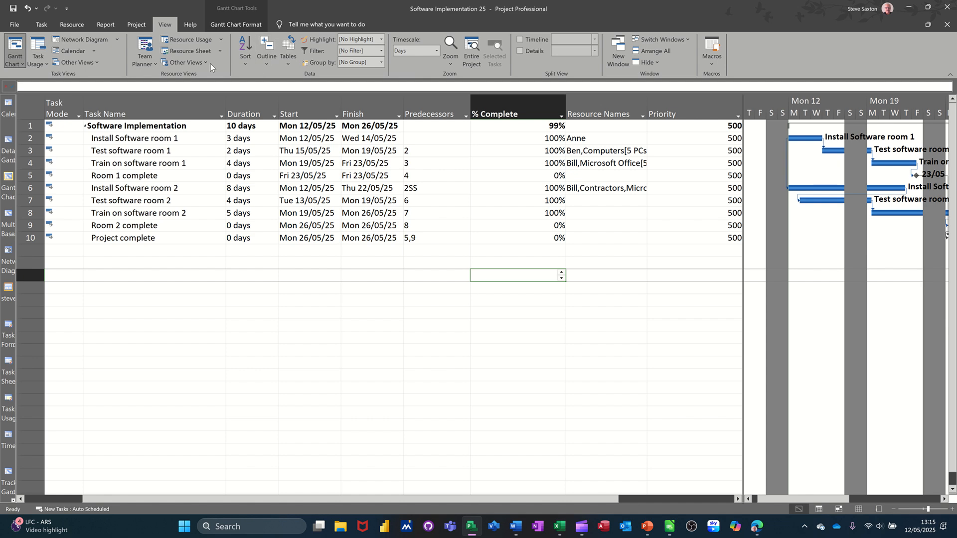
{"action": "left_click", "coordinate": [196, 63]}
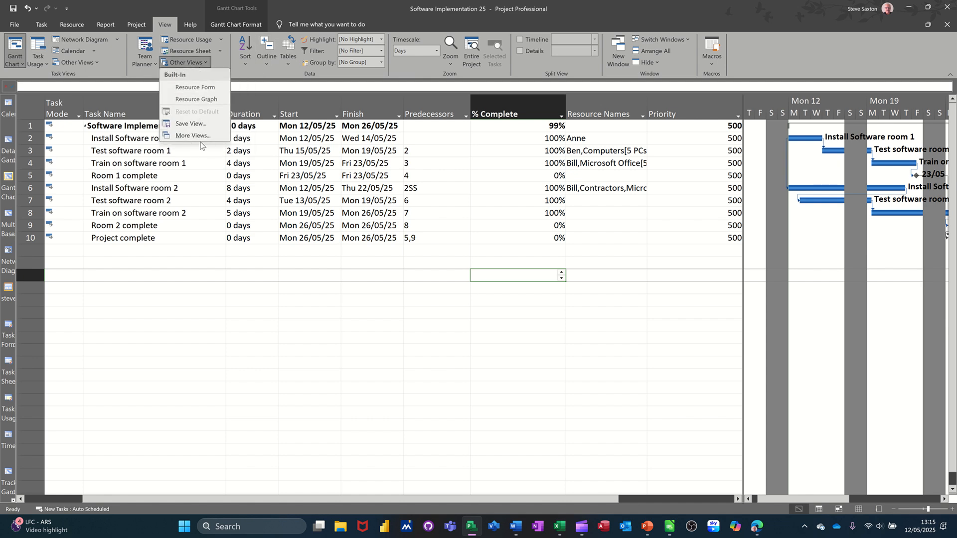
{"action": "left_click", "coordinate": [183, 124]}
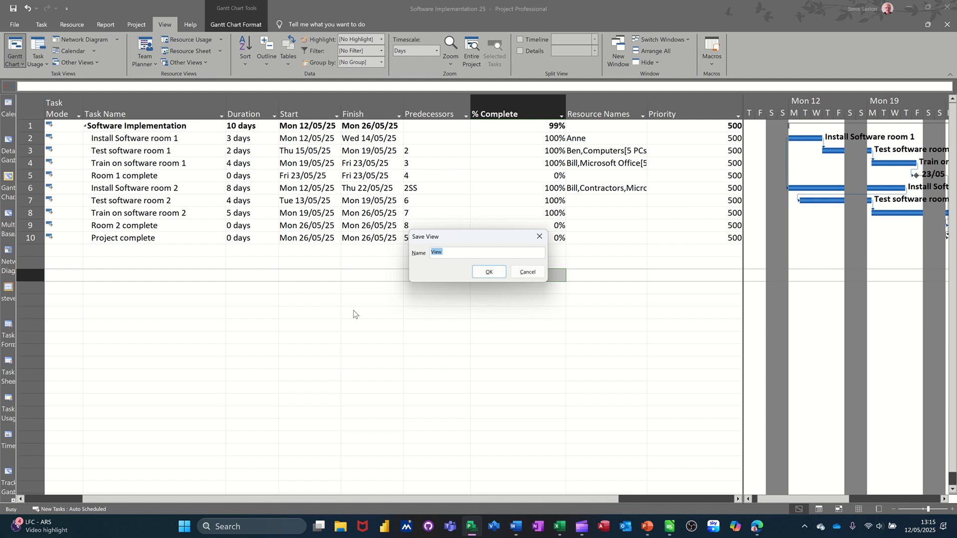
{"action": "type", "text": "steve"}
{"action": "left_click", "coordinate": [488, 272]}
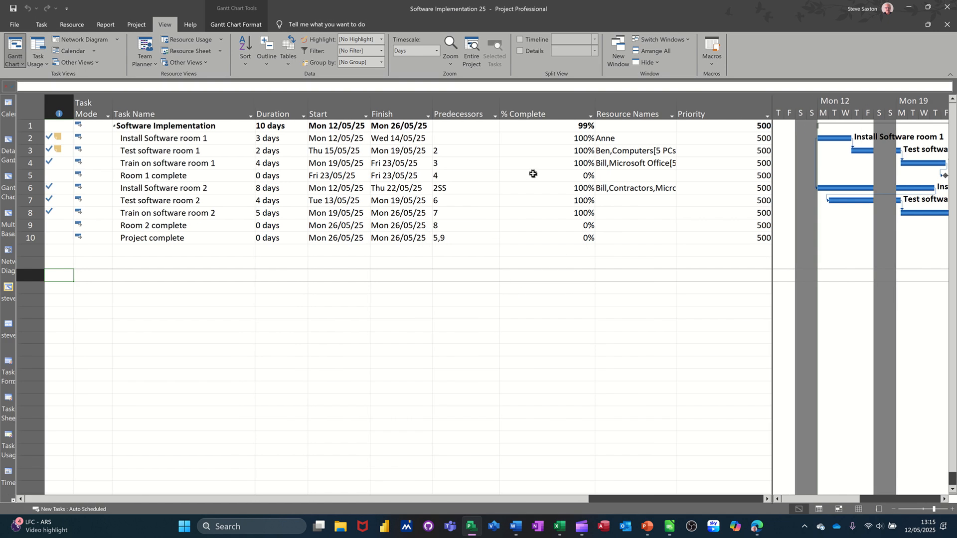
{"action": "left_click", "coordinate": [530, 114]}
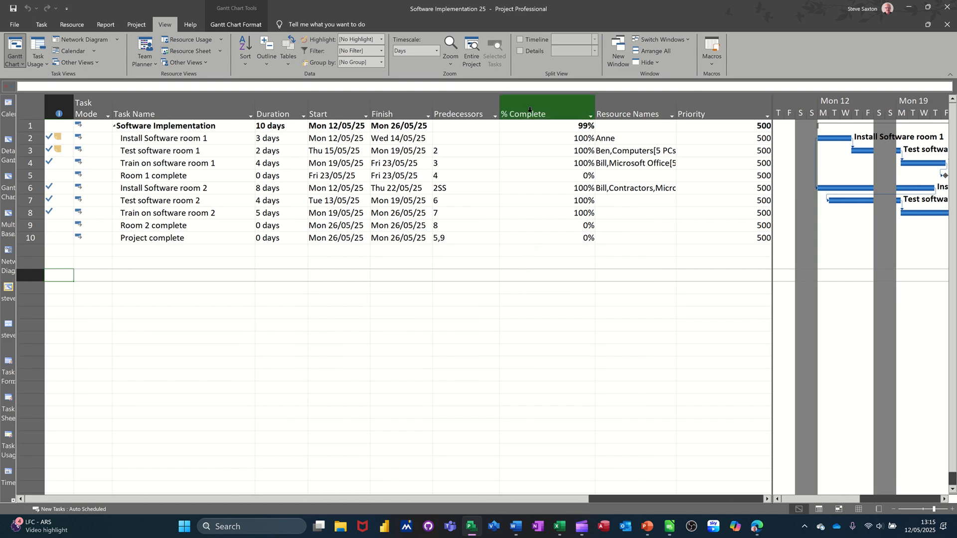
{"action": "key", "text": "Delete"}
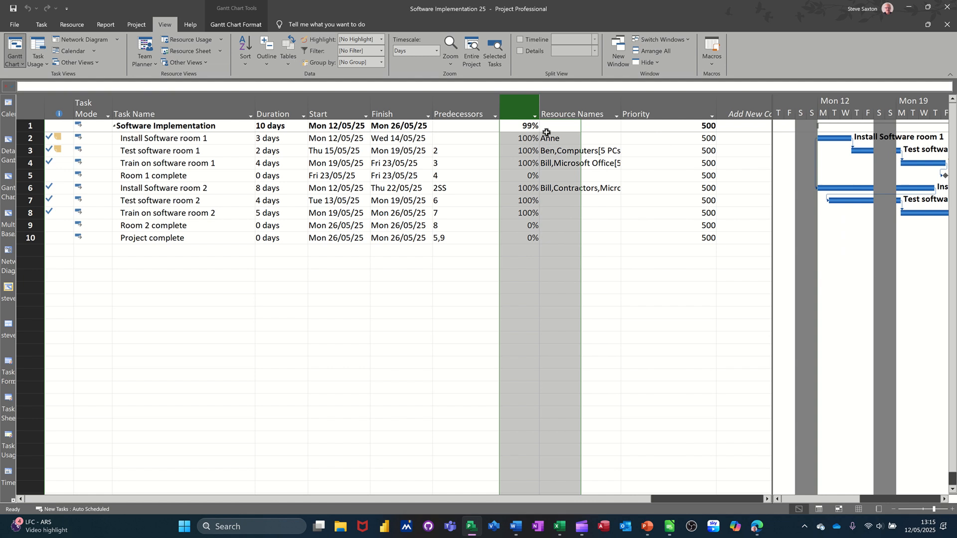
{"action": "left_click", "coordinate": [628, 115]}
{"action": "key", "text": "Delete"}
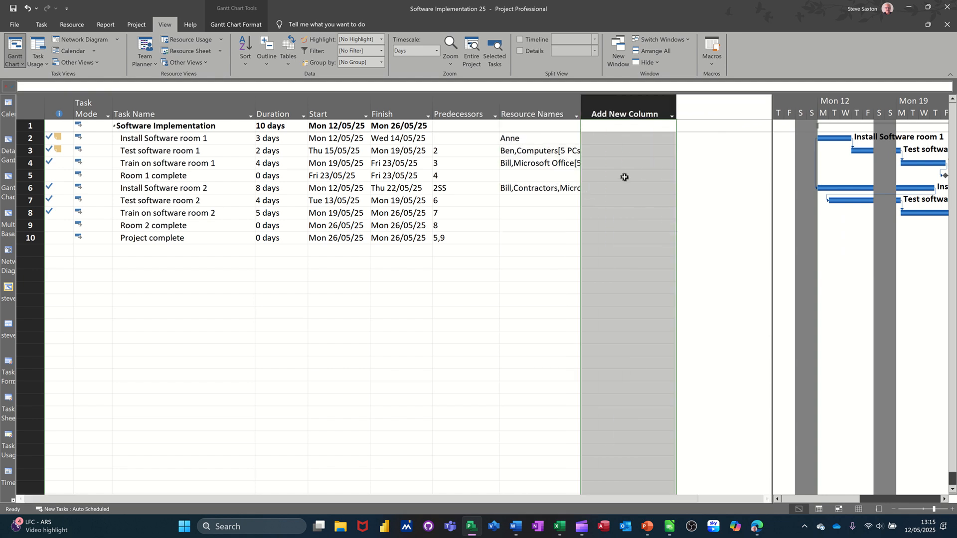
{"action": "left_click", "coordinate": [525, 234]}
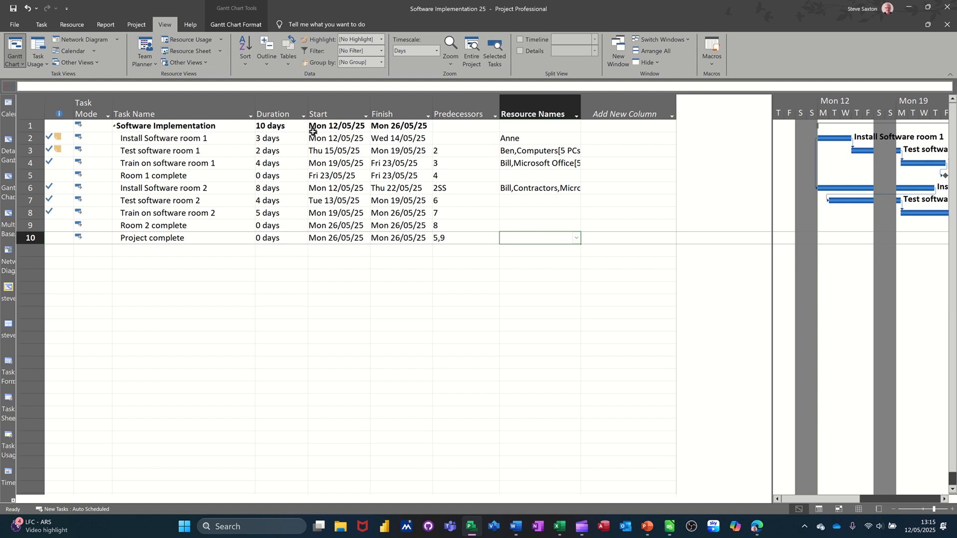
{"action": "key", "text": "ctrl+z"}
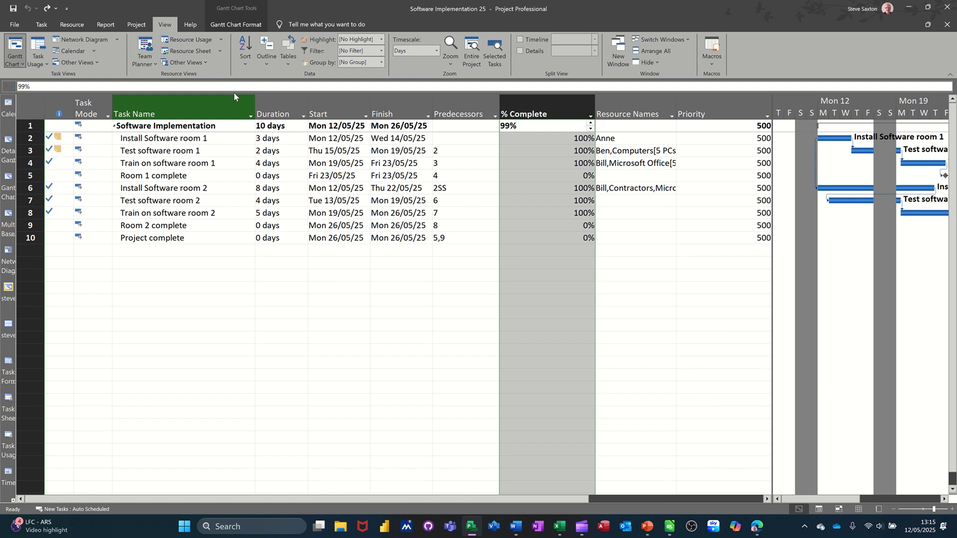
Step: Apply the built-in Gantt Chart view in place of the customised view
{"action": "left_click", "coordinate": [199, 62]}
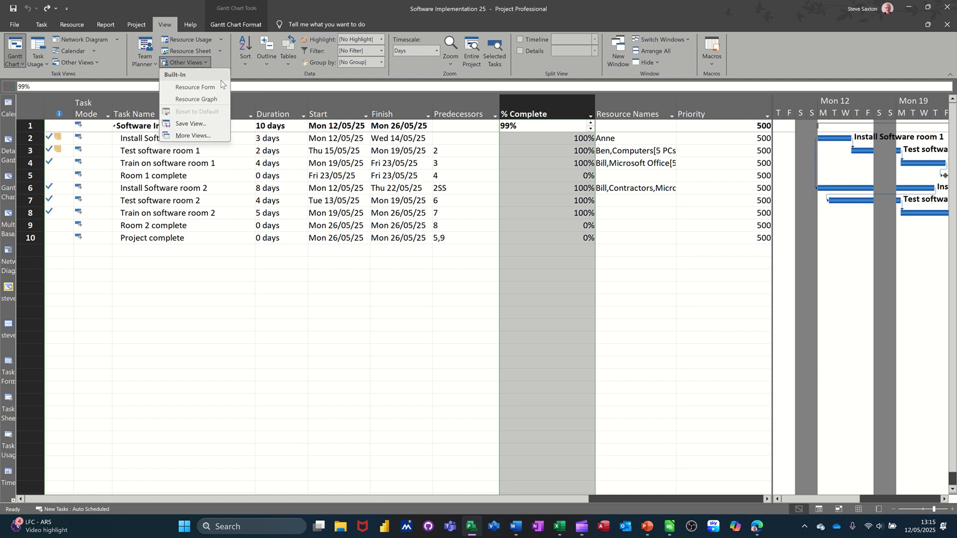
{"action": "left_click", "coordinate": [202, 137]}
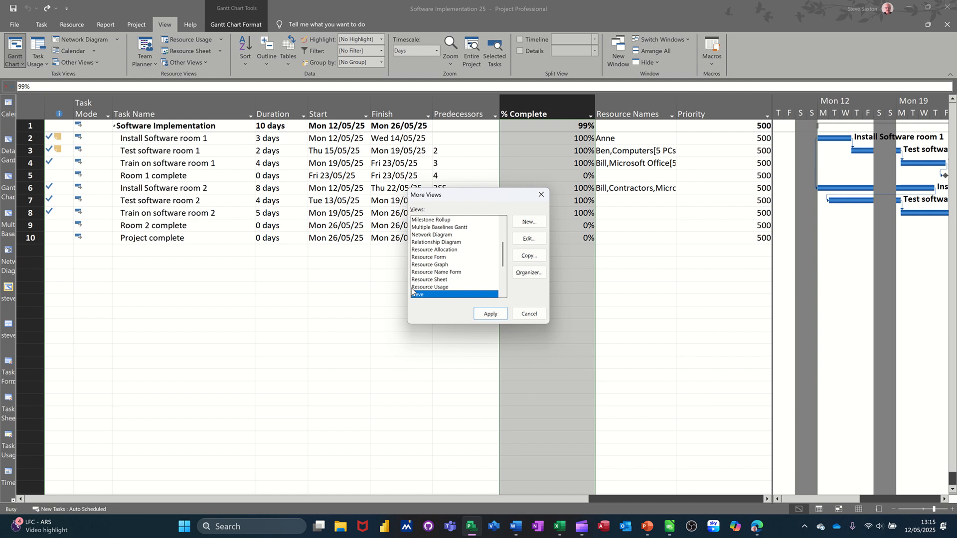
{"action": "scroll", "coordinate": [426, 254], "scroll_direction": "up", "scroll_amount": 3}
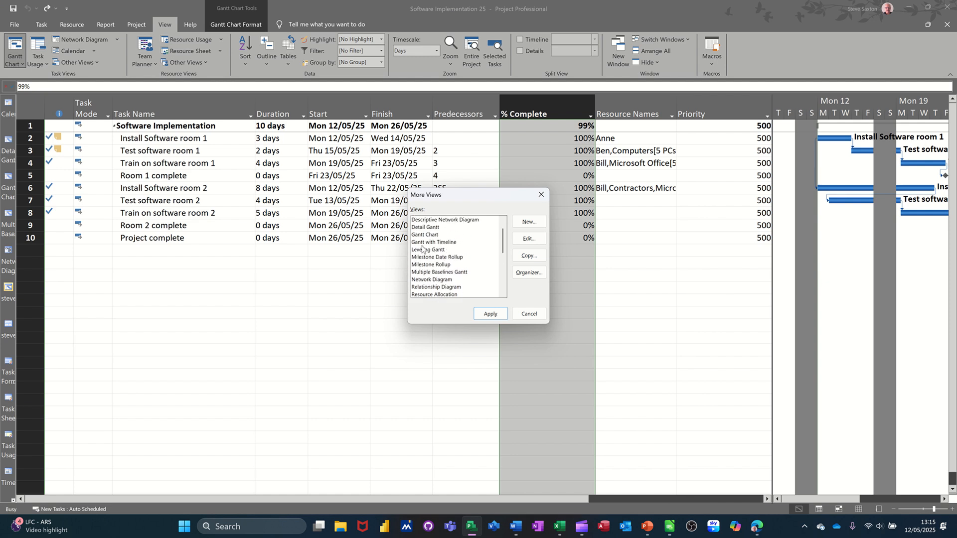
{"action": "left_click", "coordinate": [422, 235]}
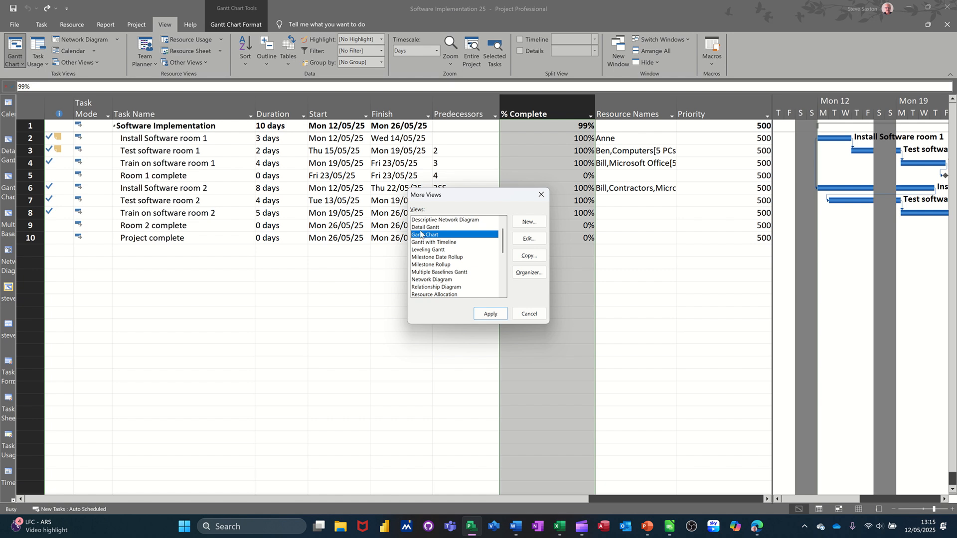
{"action": "left_click", "coordinate": [488, 313]}
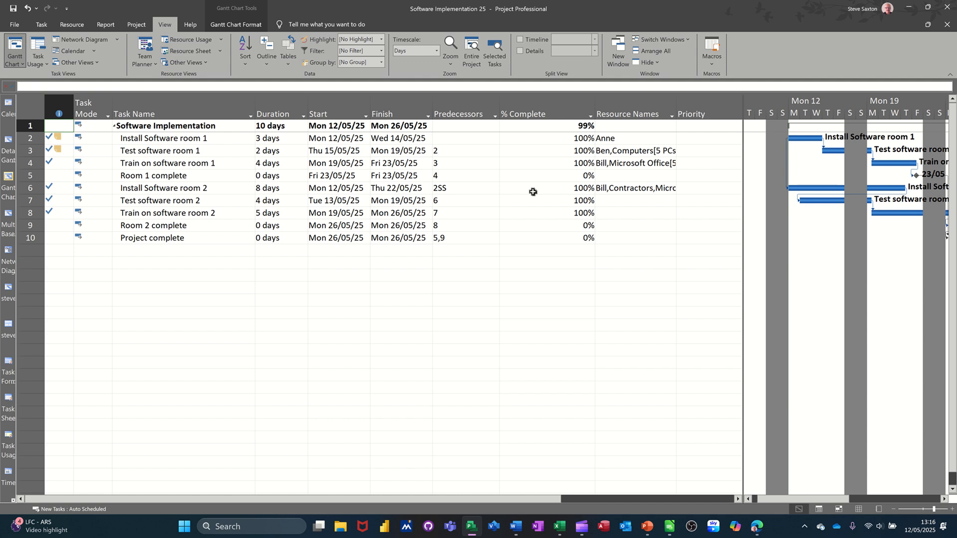
Step: Remove the % Complete and Priority columns from the Gantt Chart table and narrow the table to end after Predecessors
{"action": "left_click", "coordinate": [533, 113]}
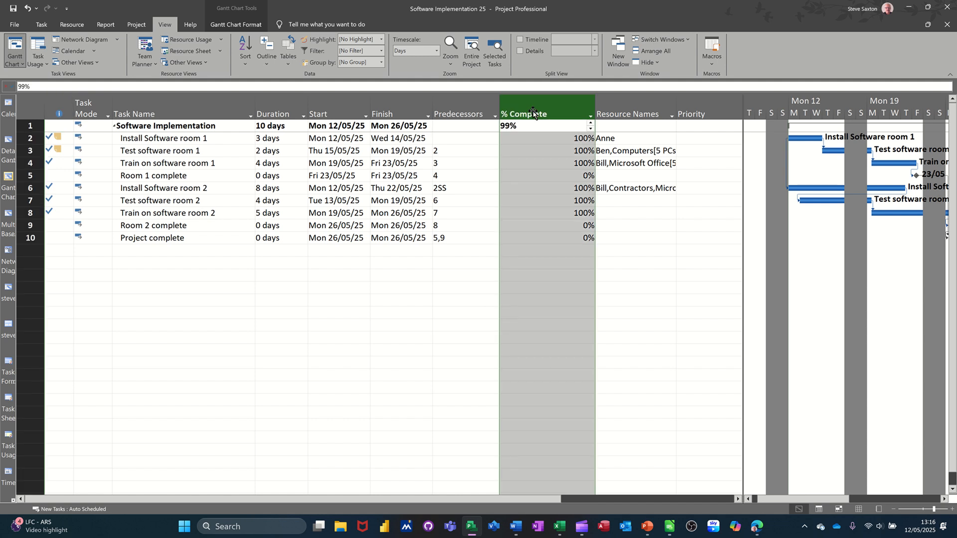
{"action": "key", "text": "Delete"}
{"action": "left_click", "coordinate": [651, 113]}
{"action": "key", "text": "Delete"}
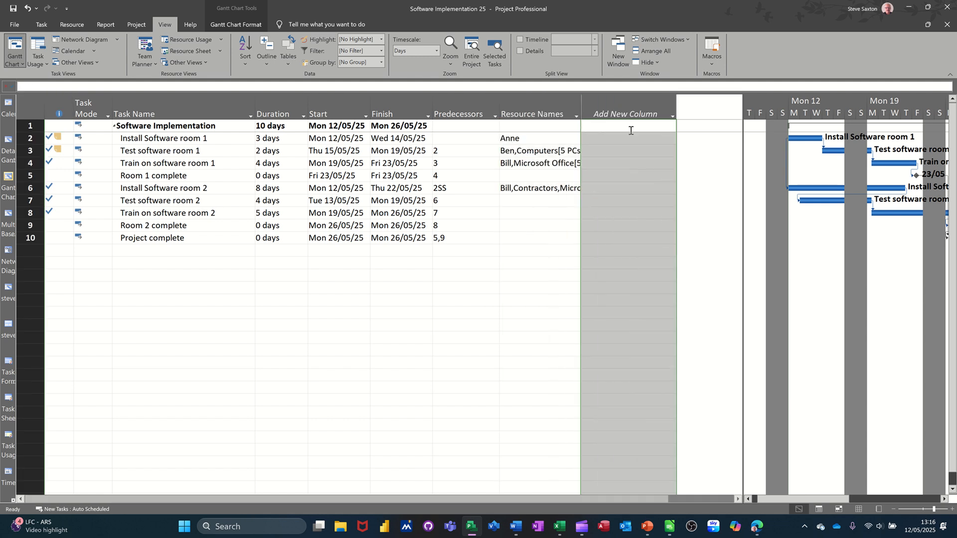
{"action": "left_click", "coordinate": [531, 239]}
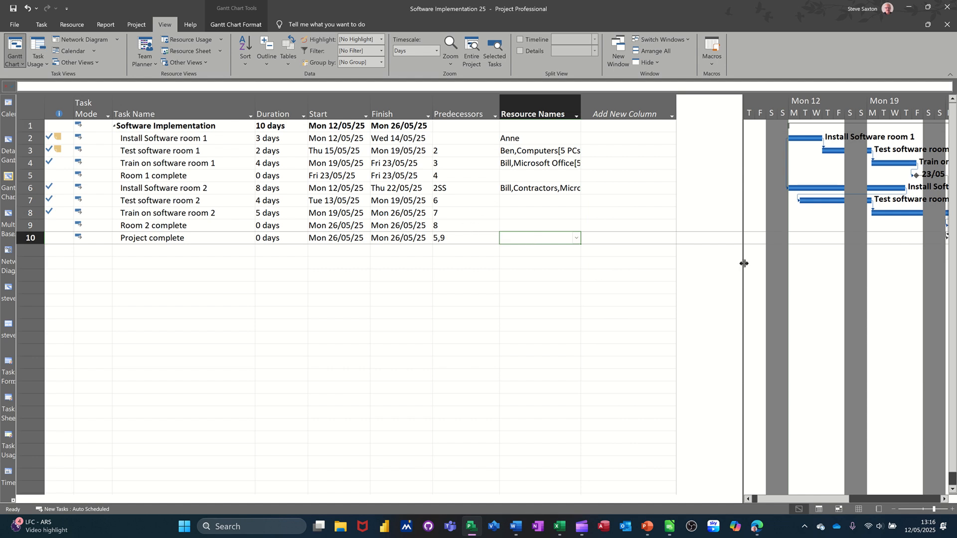
{"action": "left_click_drag", "start_coordinate": [743, 263], "coordinate": [499, 279]}
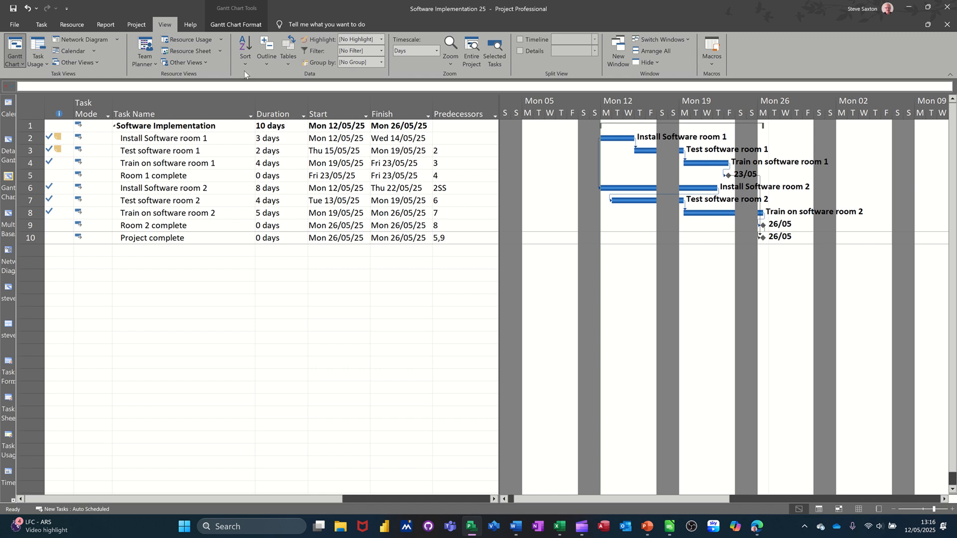
Step: Apply the saved custom view named with the author's first name and narrow its table to end after the Start column
{"action": "left_click", "coordinate": [196, 64]}
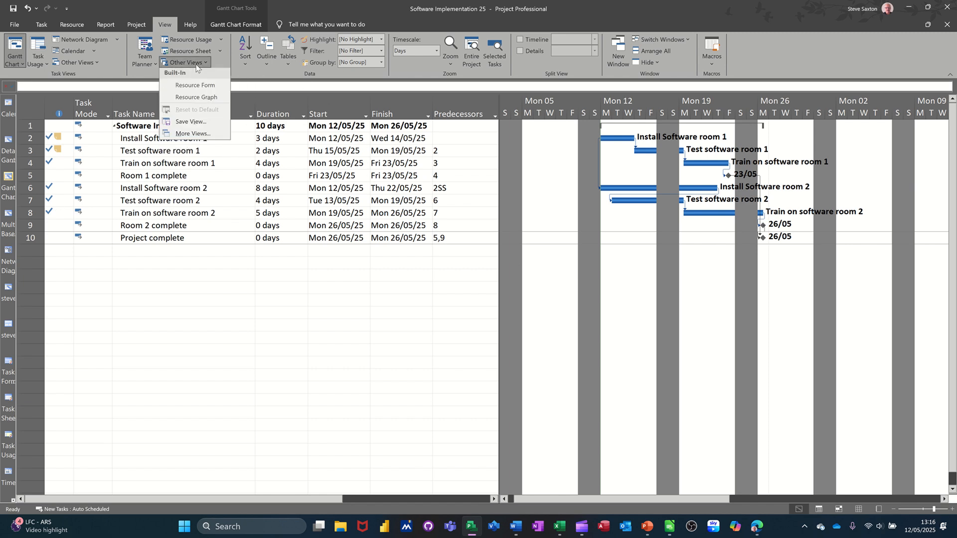
{"action": "left_click", "coordinate": [182, 138]}
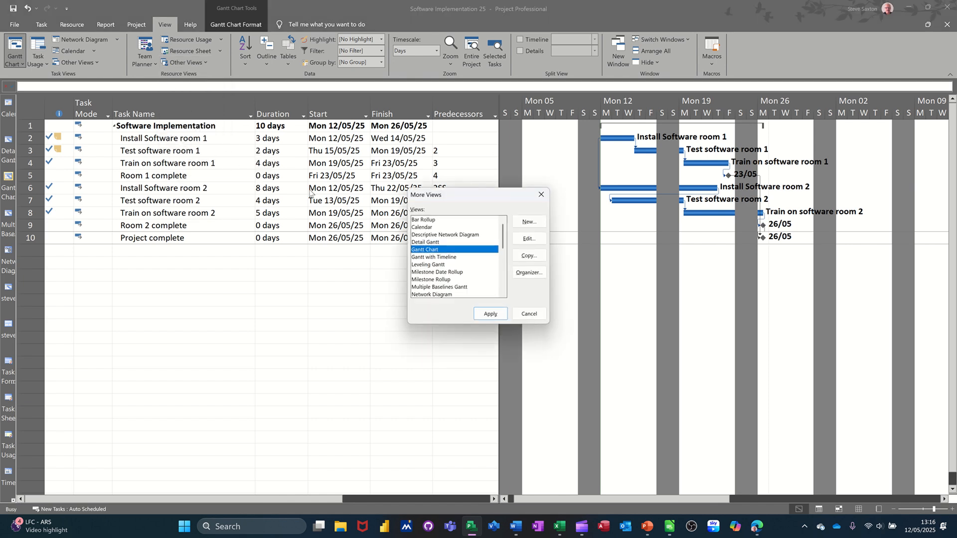
{"action": "scroll", "coordinate": [463, 258], "scroll_direction": "down", "scroll_amount": 3}
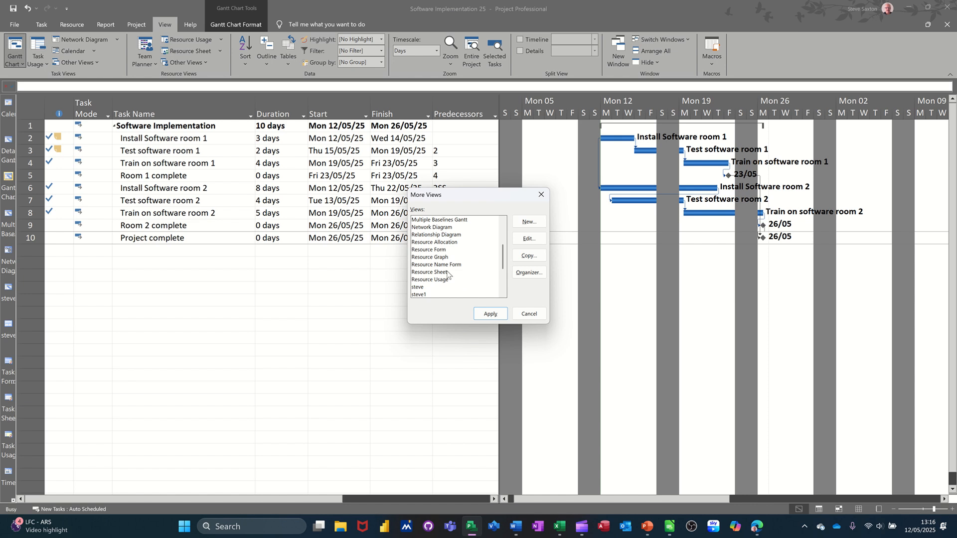
{"action": "left_click", "coordinate": [420, 289]}
{"action": "left_click", "coordinate": [489, 314]}
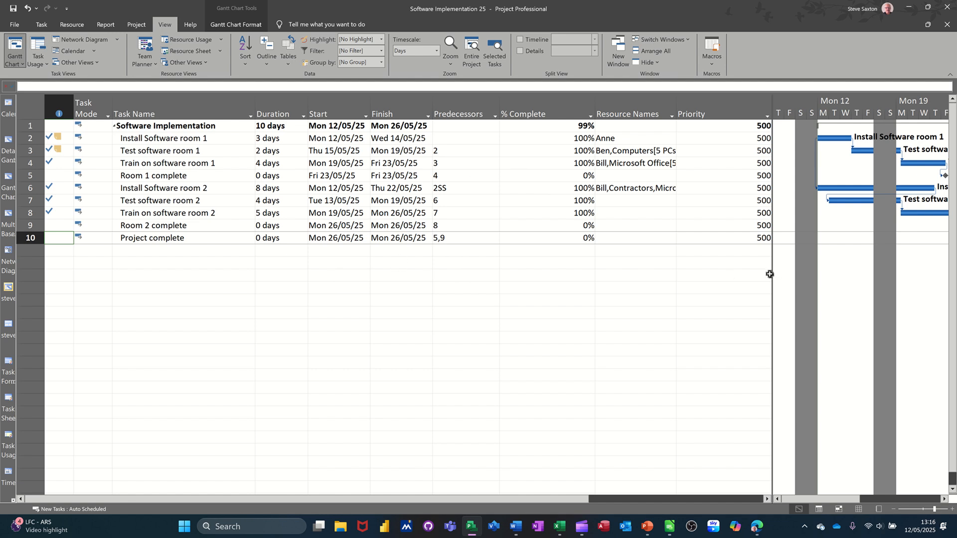
{"action": "left_click_drag", "start_coordinate": [773, 274], "coordinate": [364, 271]}
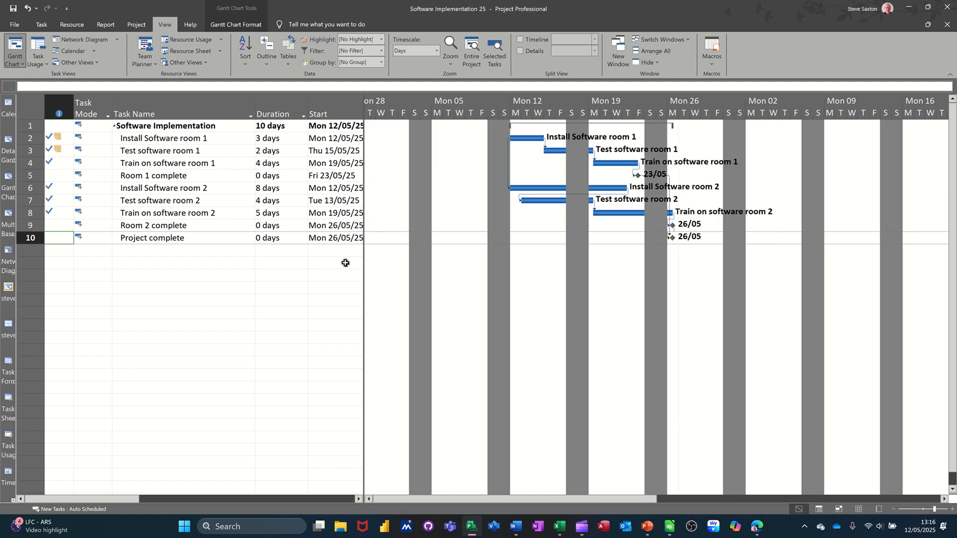
Step: Switch to the Tracking Gantt view to compare actual progress with the baseline
{"action": "left_click", "coordinate": [16, 63]}
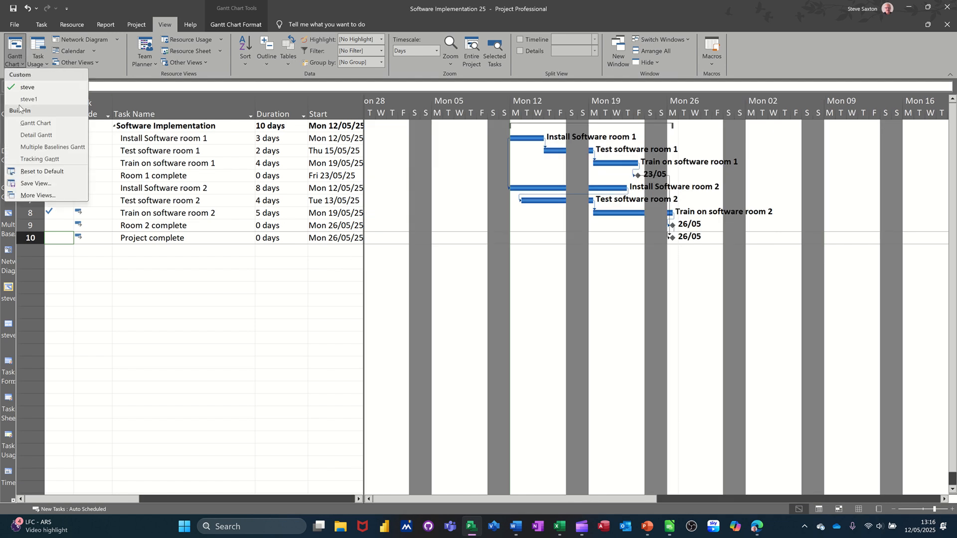
{"action": "left_click", "coordinate": [45, 23]}
{"action": "left_click", "coordinate": [16, 63]}
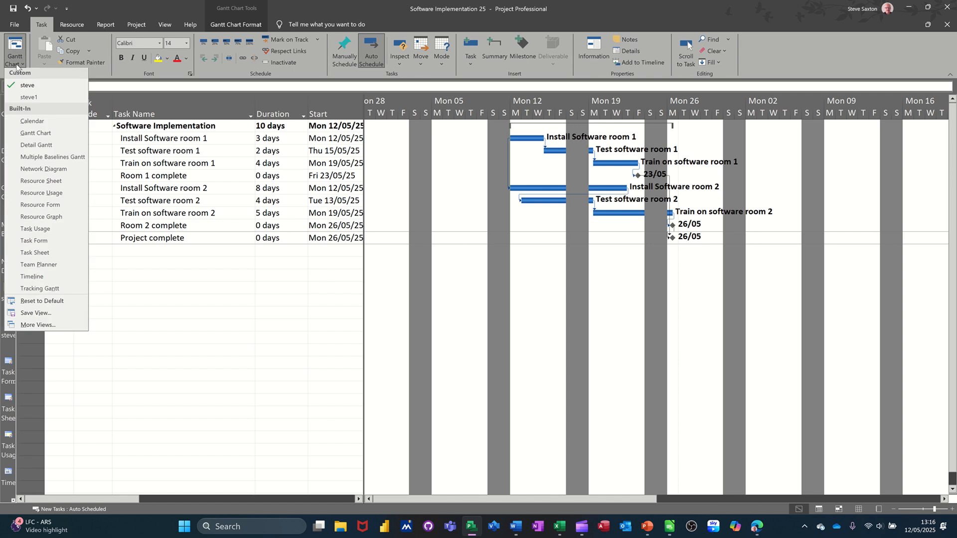
{"action": "left_click", "coordinate": [39, 291]}
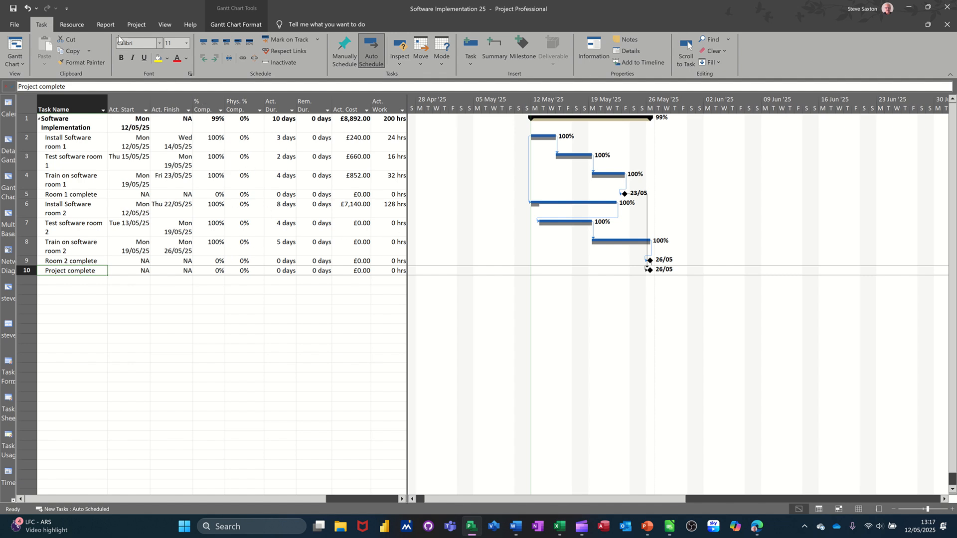
Step: Display the Project Overview dashboard report
{"action": "left_click", "coordinate": [106, 25]}
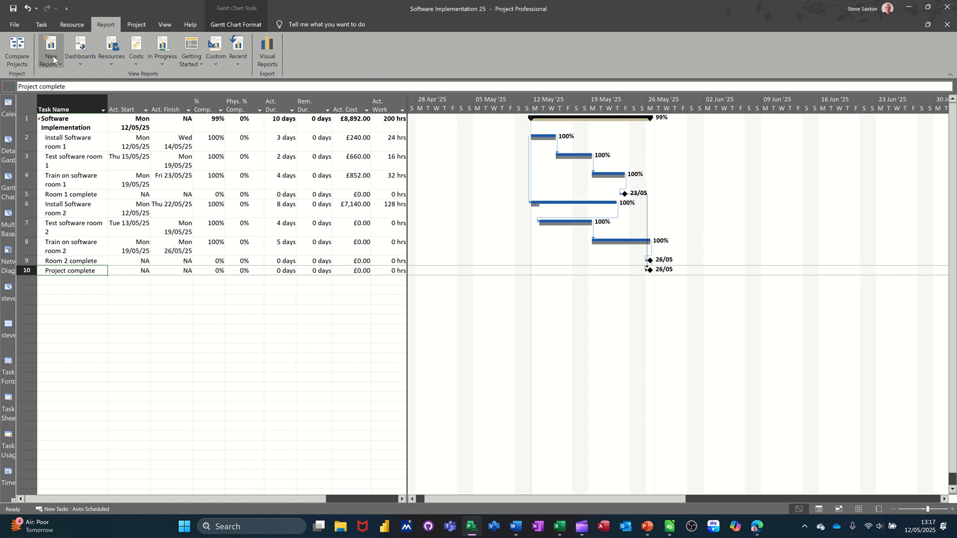
{"action": "left_click", "coordinate": [77, 55]}
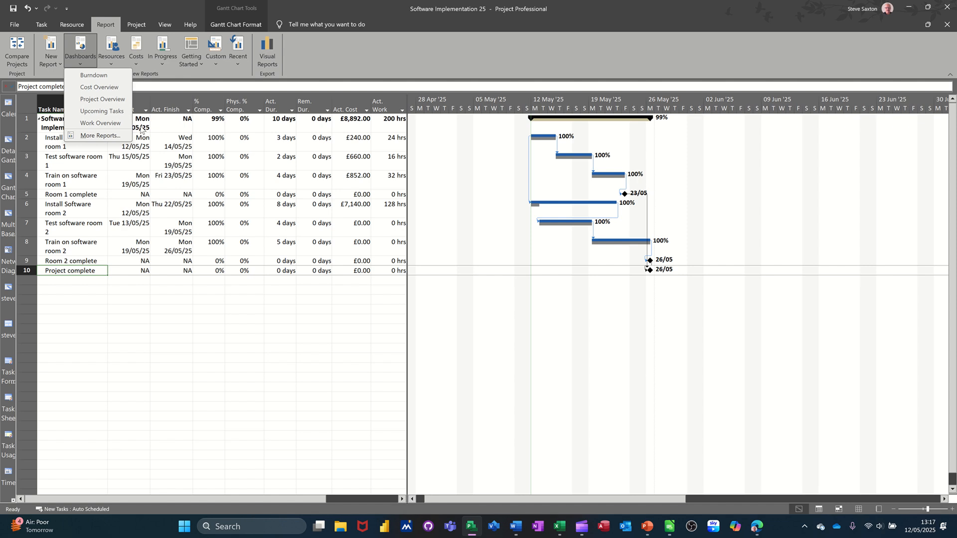
{"action": "left_click", "coordinate": [93, 102]}
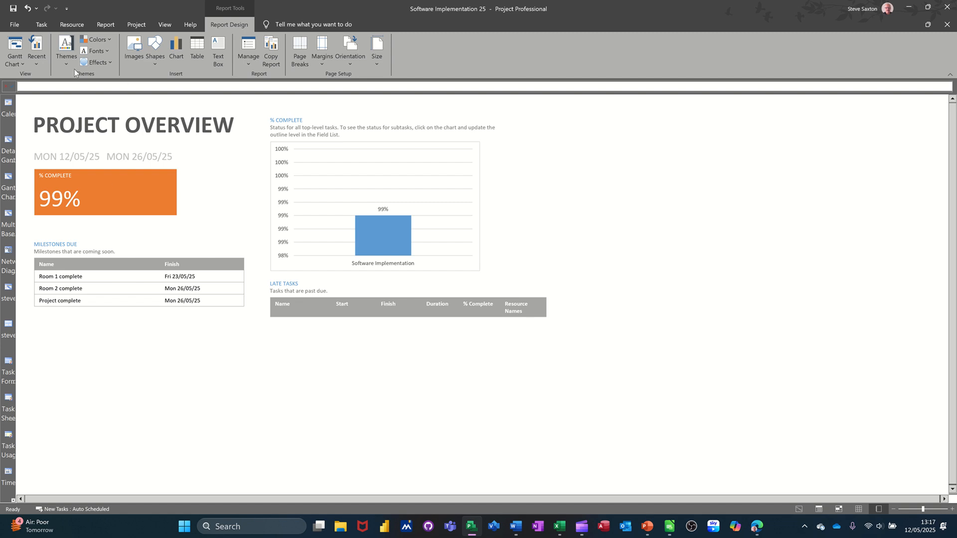
Step: Display the Cost Overruns report to examine task and resource cost variance
{"action": "left_click", "coordinate": [103, 23]}
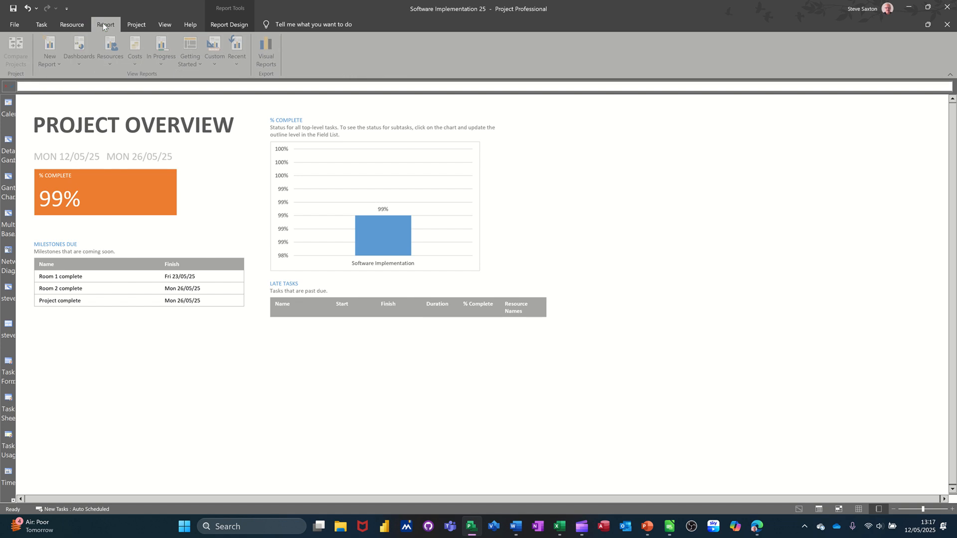
{"action": "left_click", "coordinate": [132, 61]}
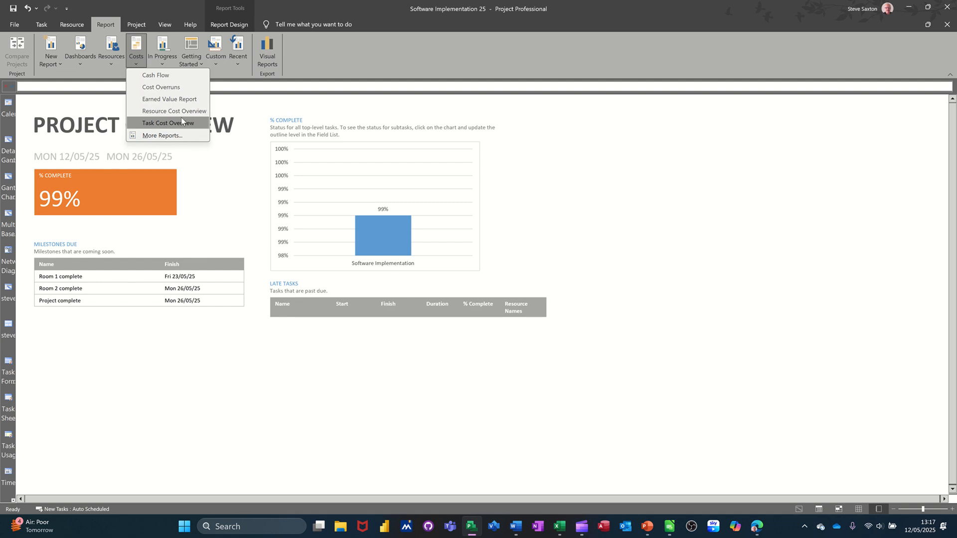
{"action": "left_click", "coordinate": [143, 89]}
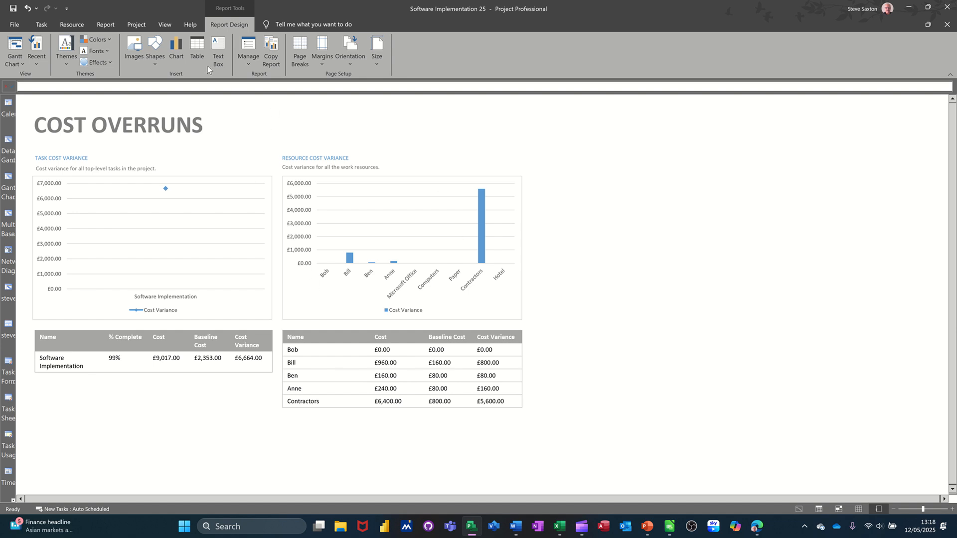
Step: Return from the report to the Gantt Chart view and select the duration of the Room 1 complete milestone
{"action": "left_click", "coordinate": [41, 25]}
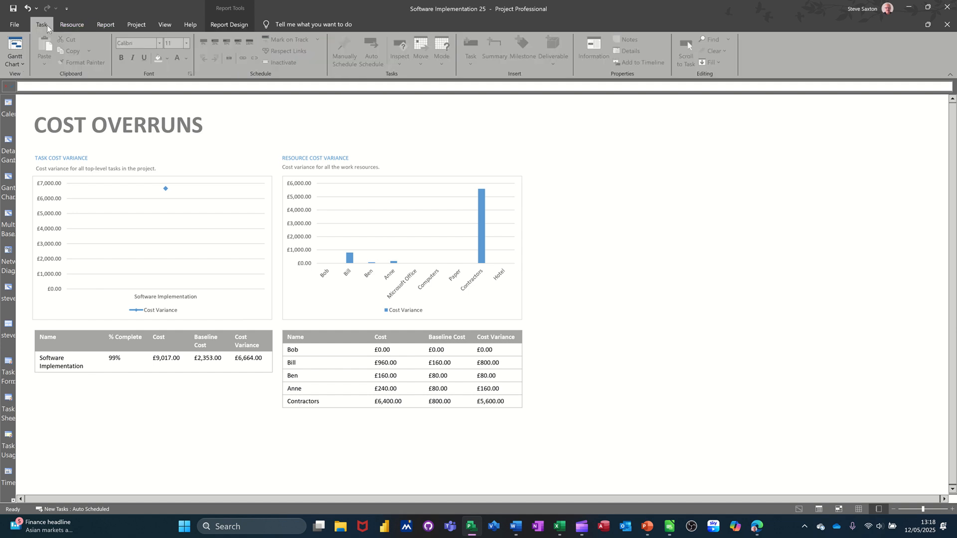
{"action": "left_click", "coordinate": [4, 177]}
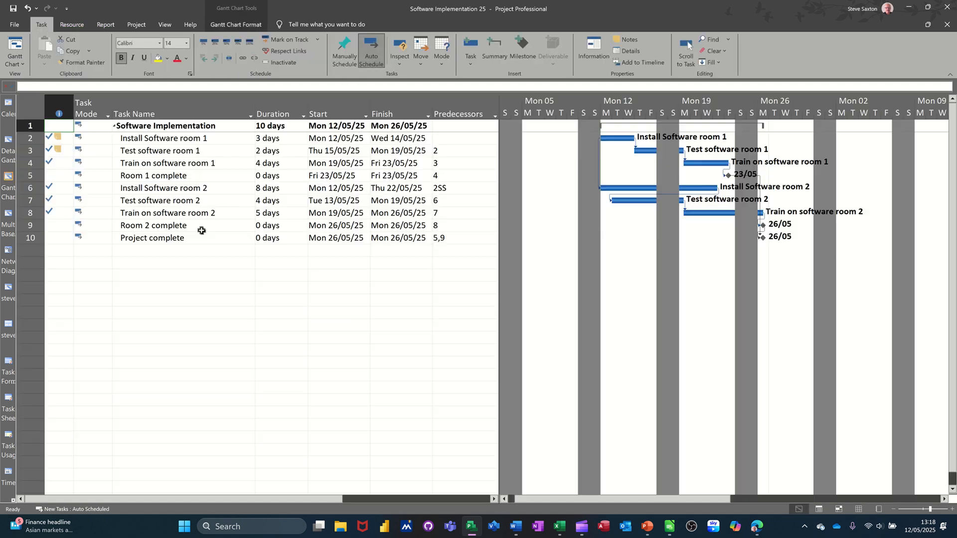
{"action": "left_click", "coordinate": [284, 178]}
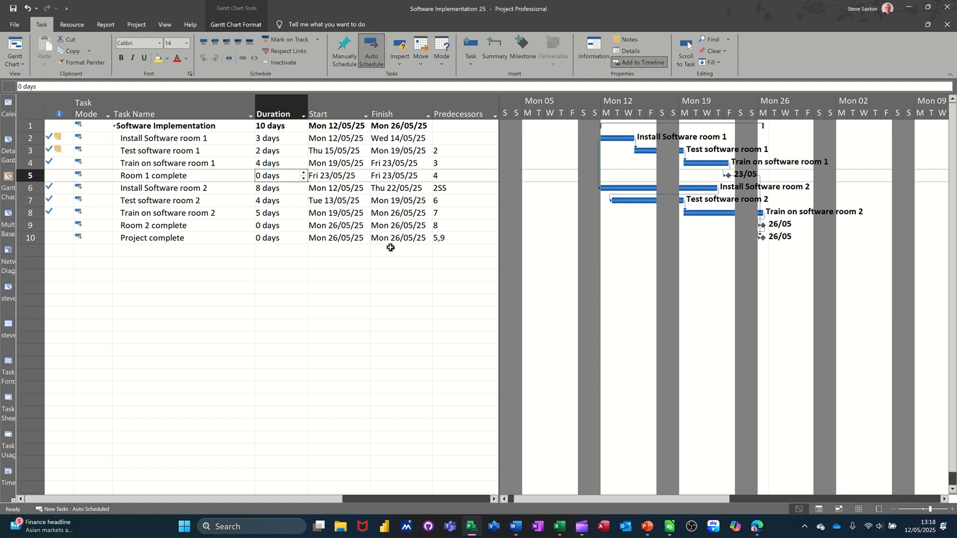